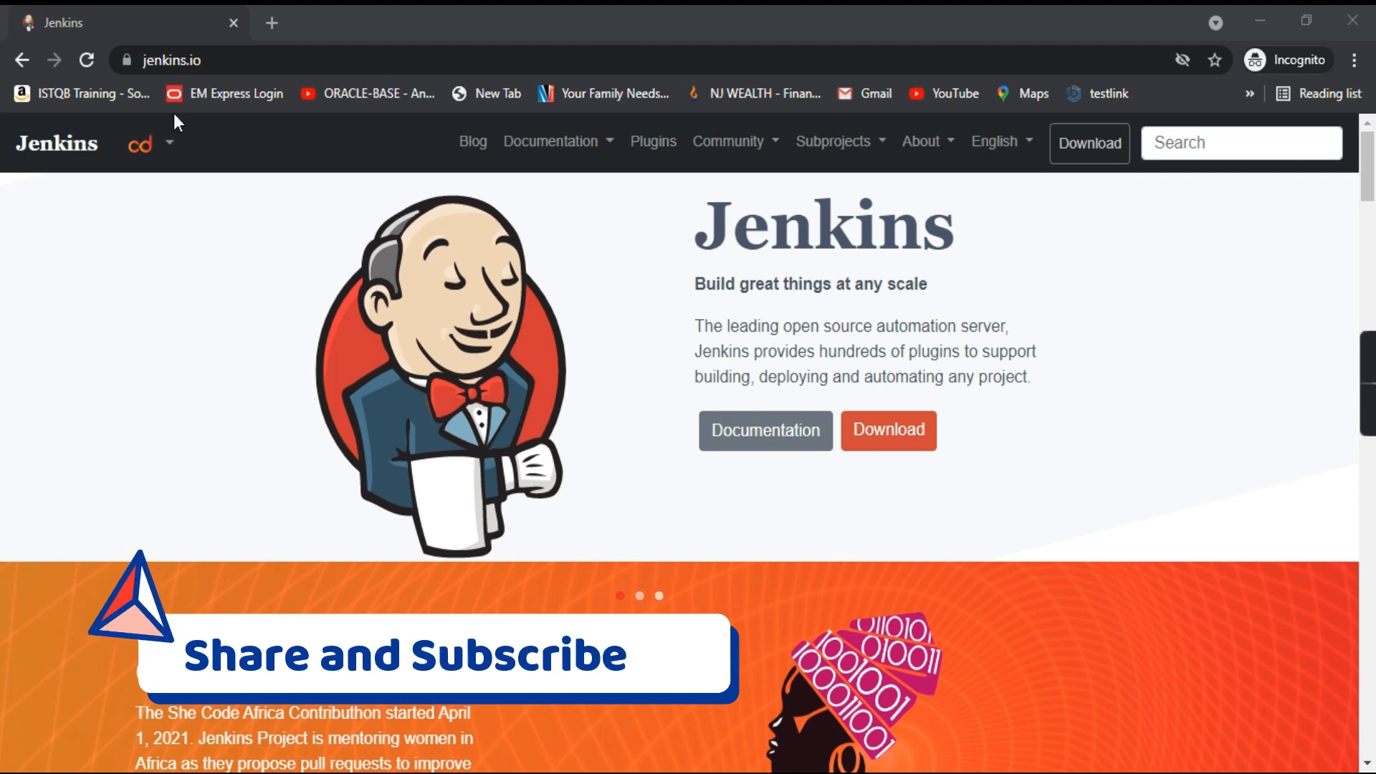
click(224, 62)
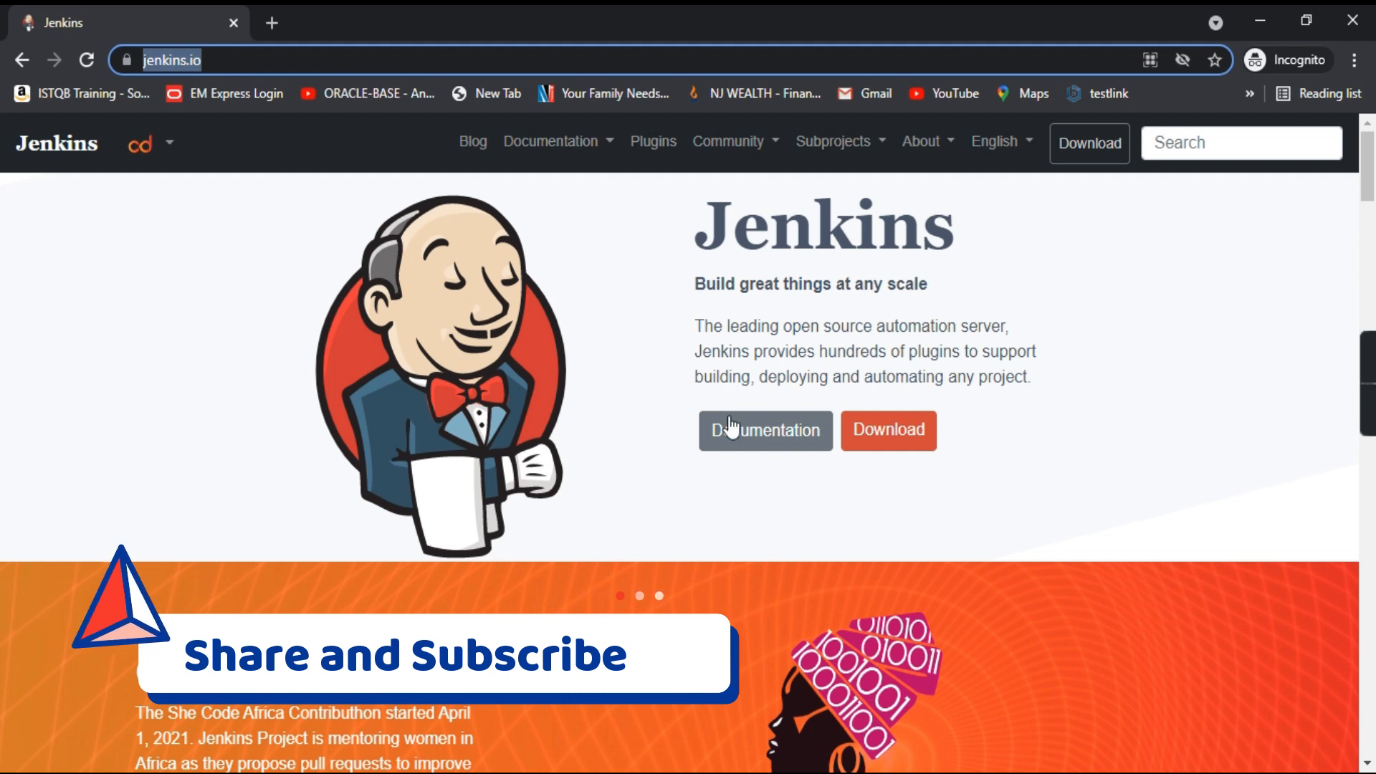
scroll(529, 461, down, 13)
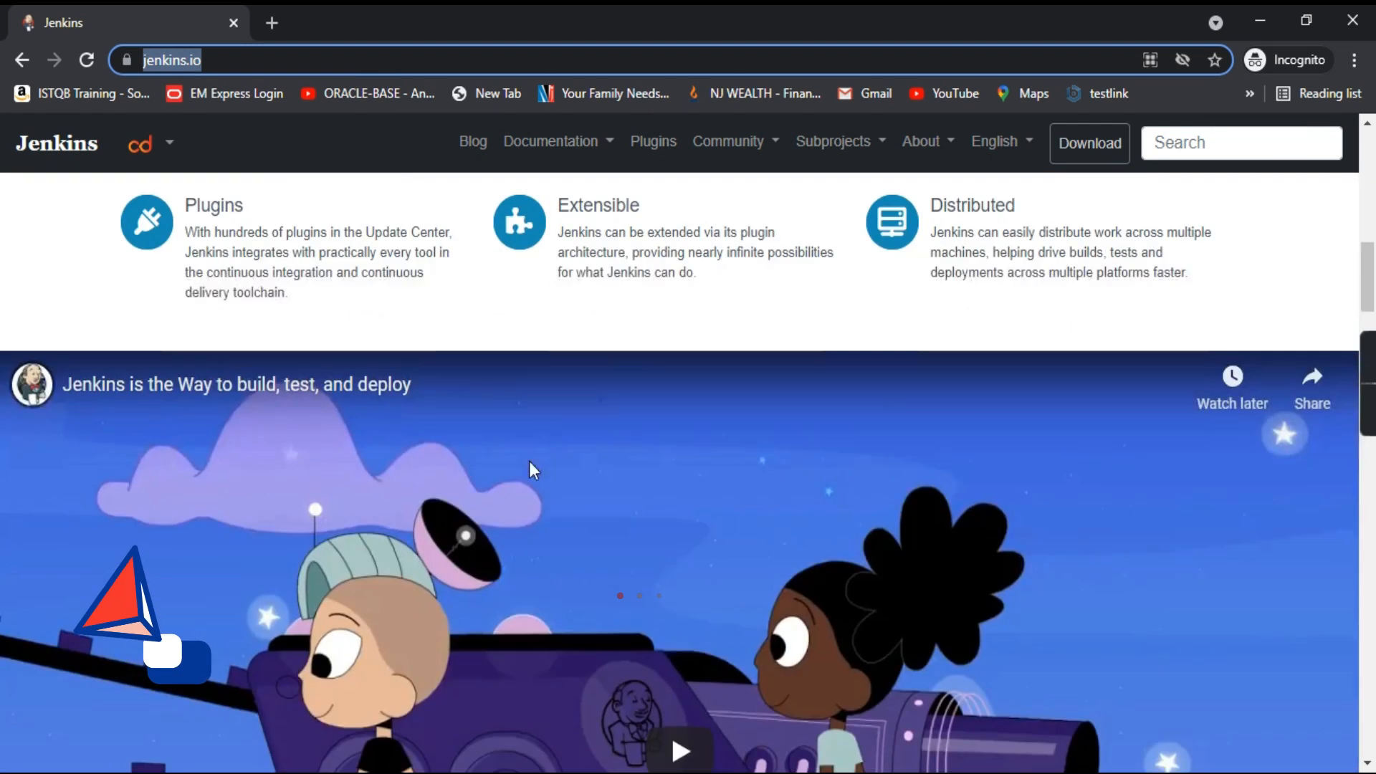
scroll(529, 461, down, 3)
scroll(528, 482, up, 7)
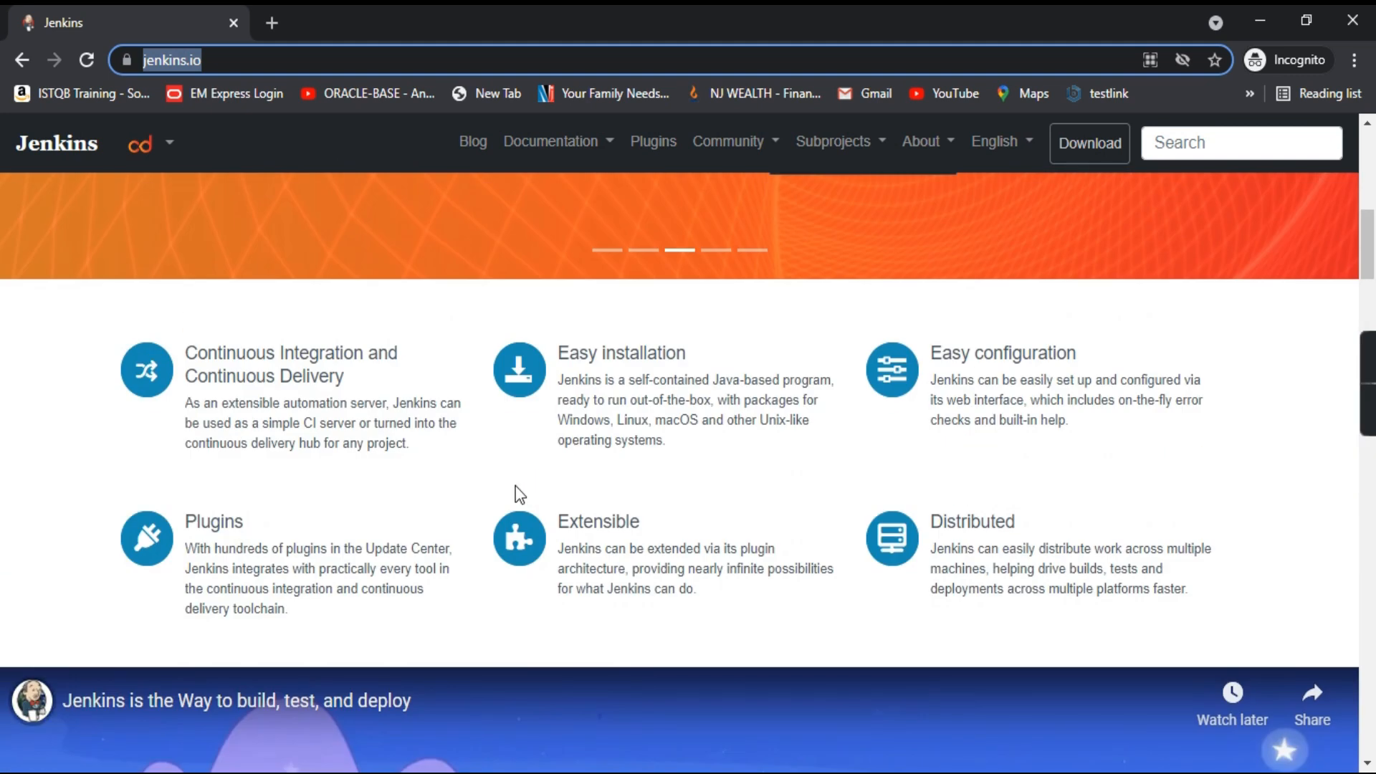
scroll(501, 515, up, 3)
scroll(495, 500, down, 3)
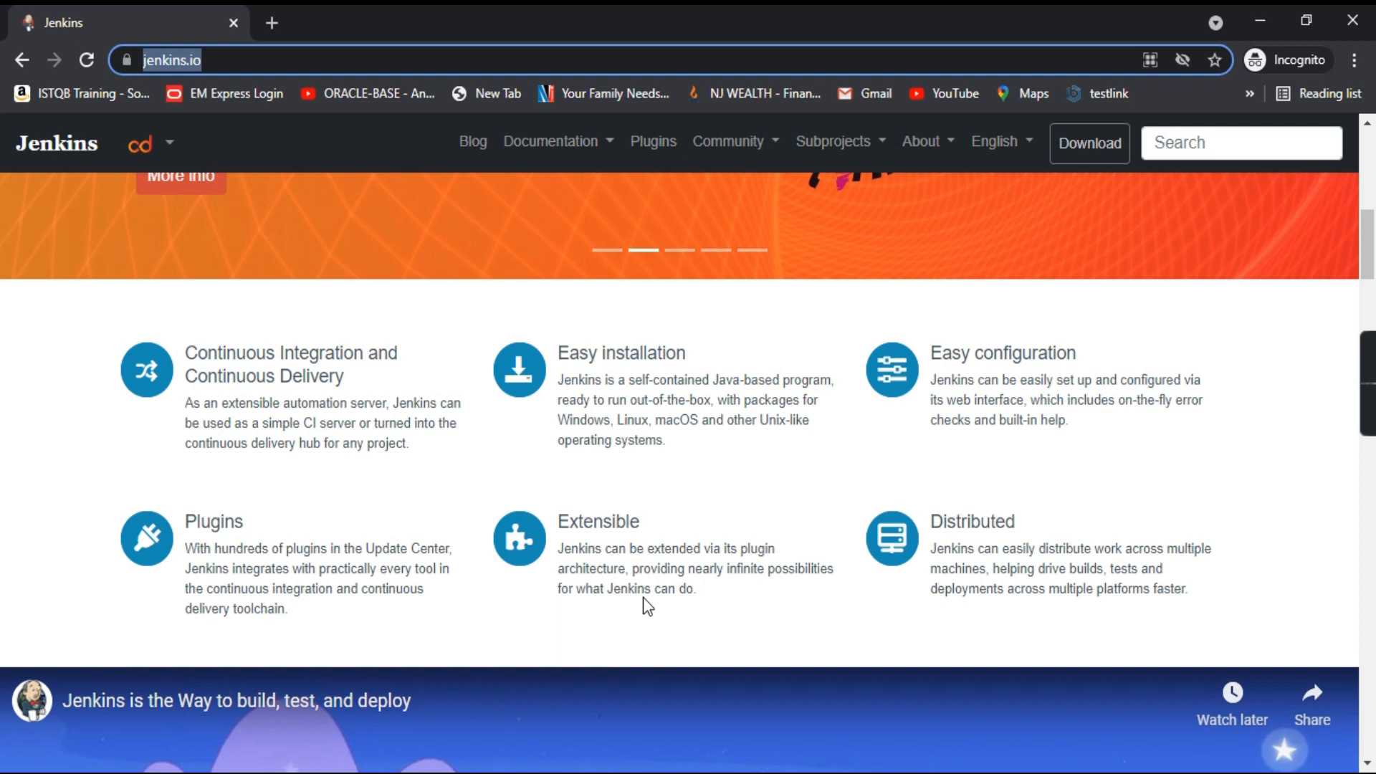
scroll(643, 607, up, 8)
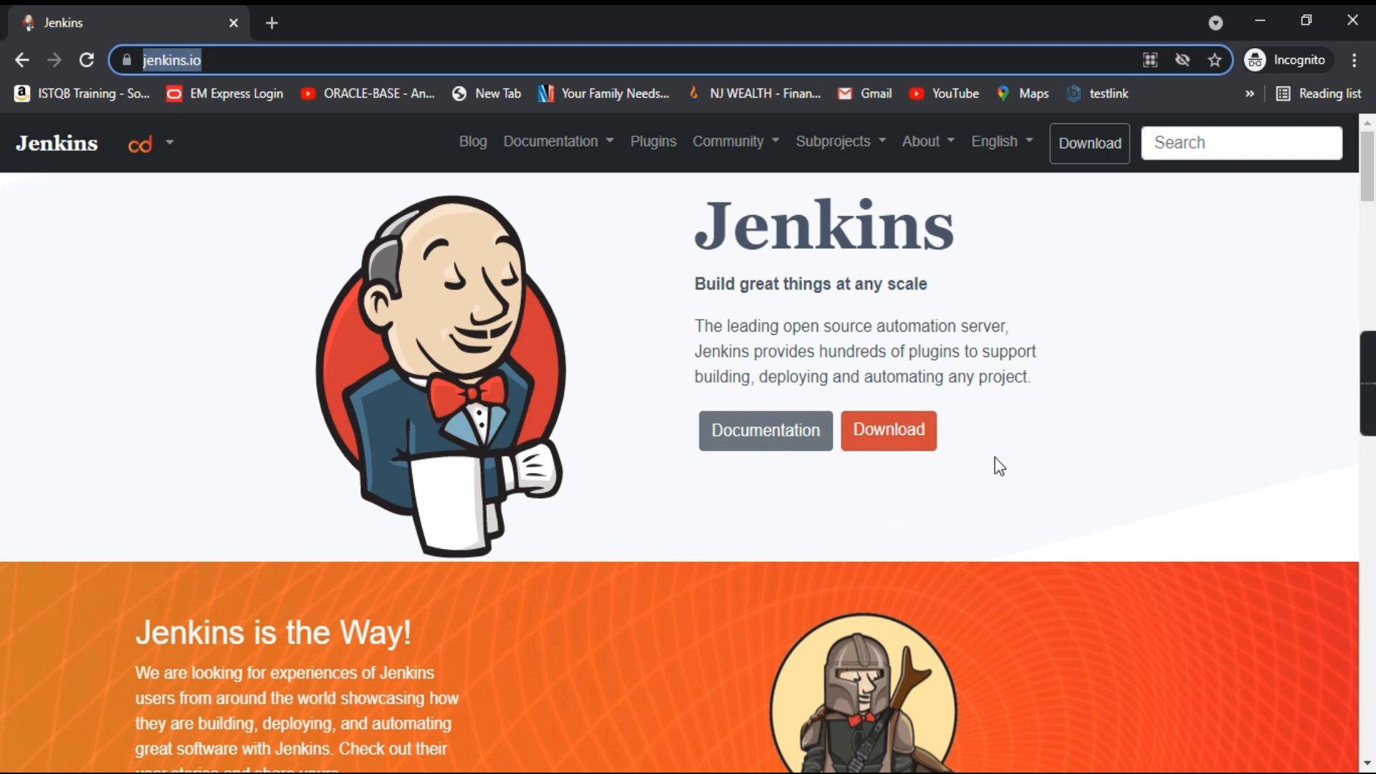
Go to the Jenkins download page and download the Windows installer of the 2.289.3 LTS release
click(910, 440)
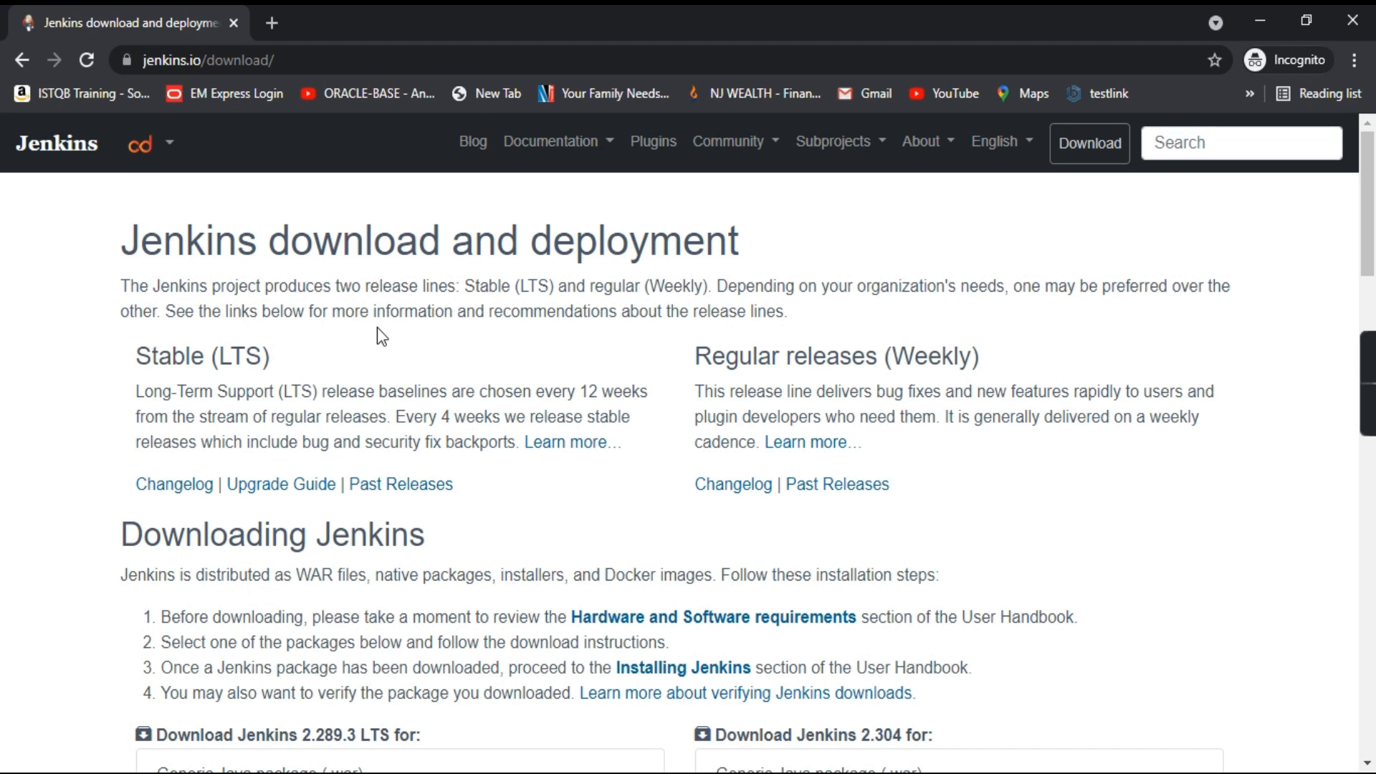
scroll(363, 431, down, 4)
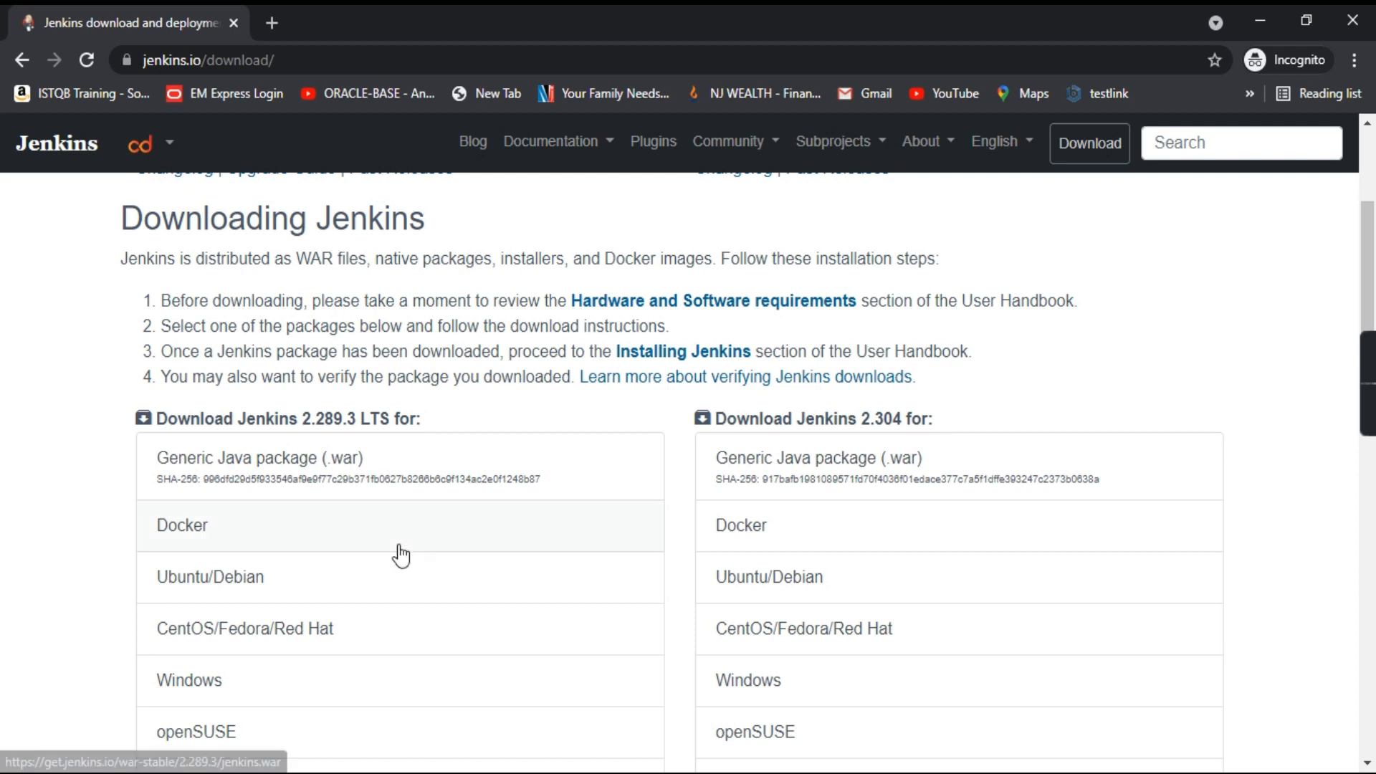
scroll(392, 545, up, 5)
scroll(426, 451, down, 4)
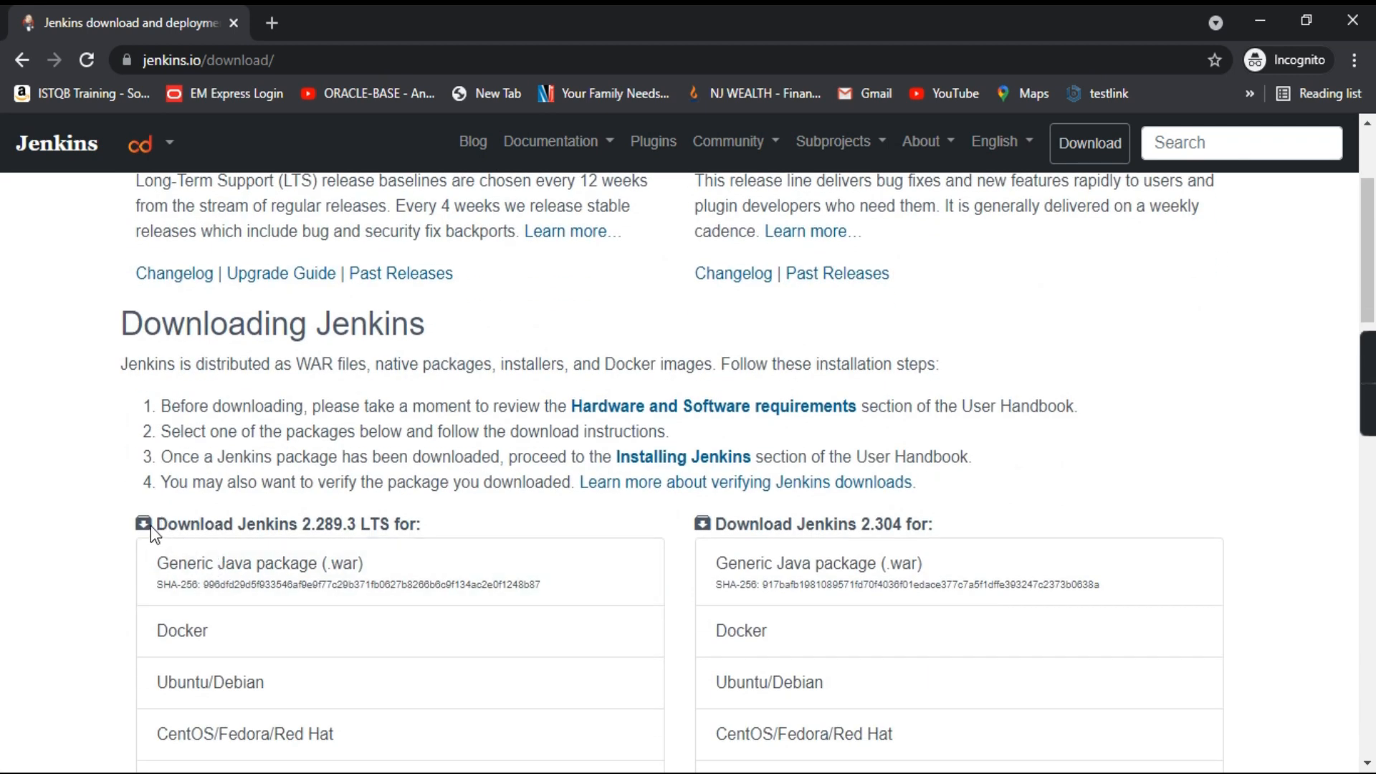
drag(150, 526, 324, 524)
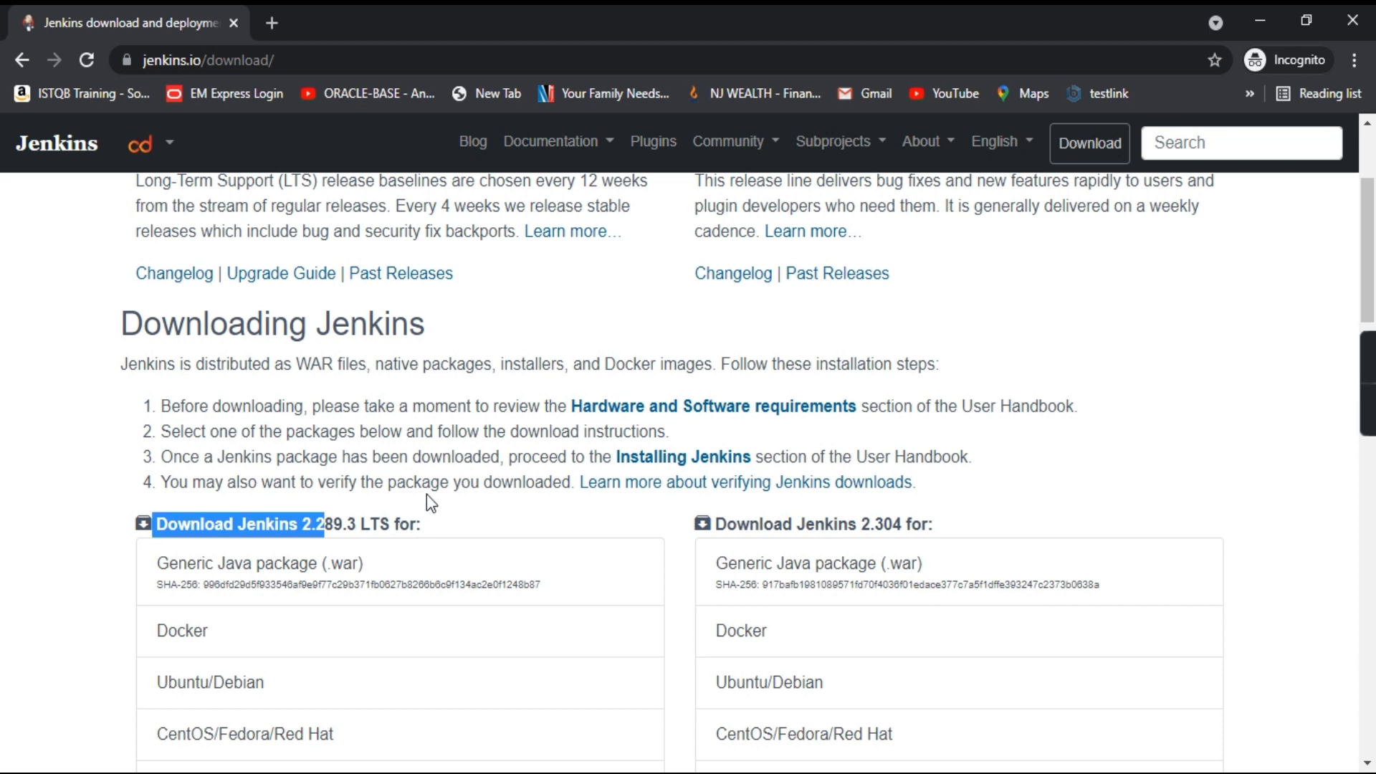
scroll(476, 401, down, 3)
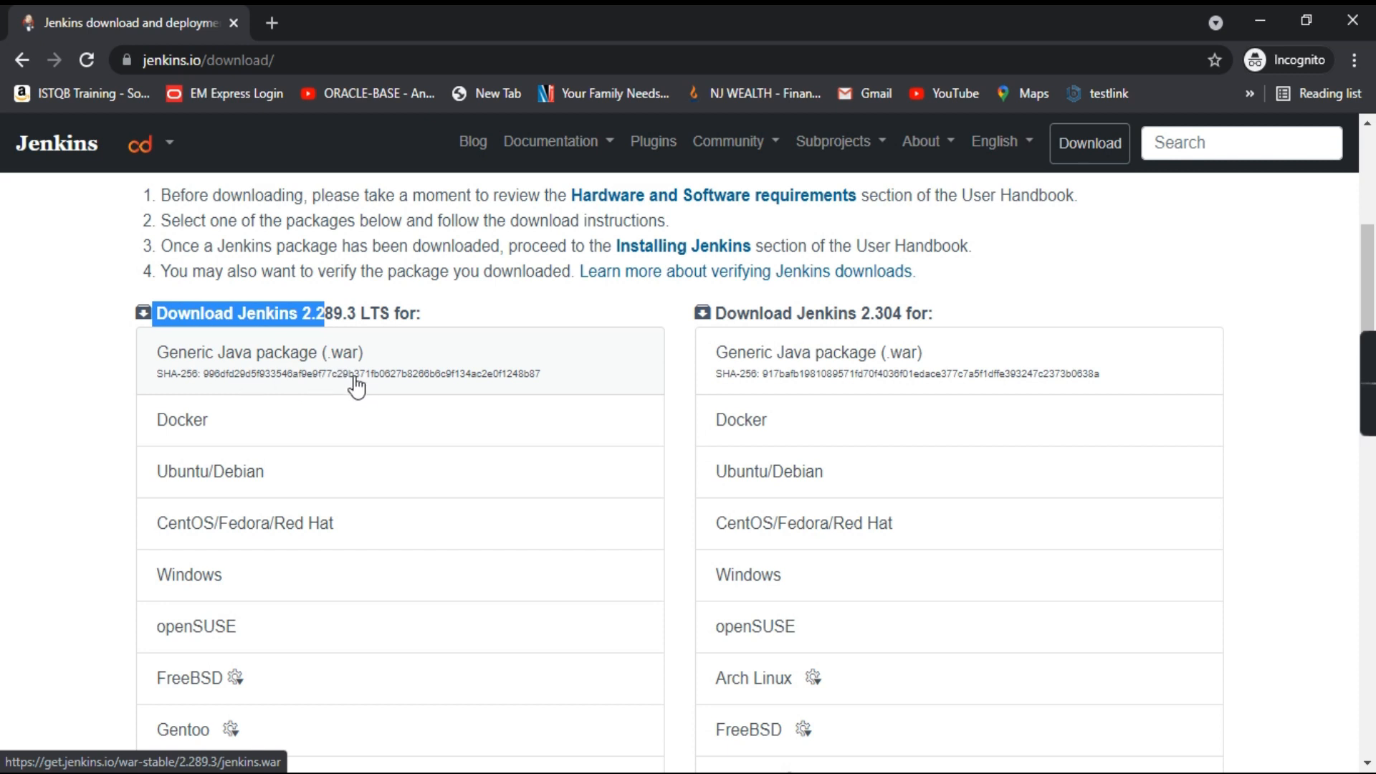
scroll(351, 435, down, 2)
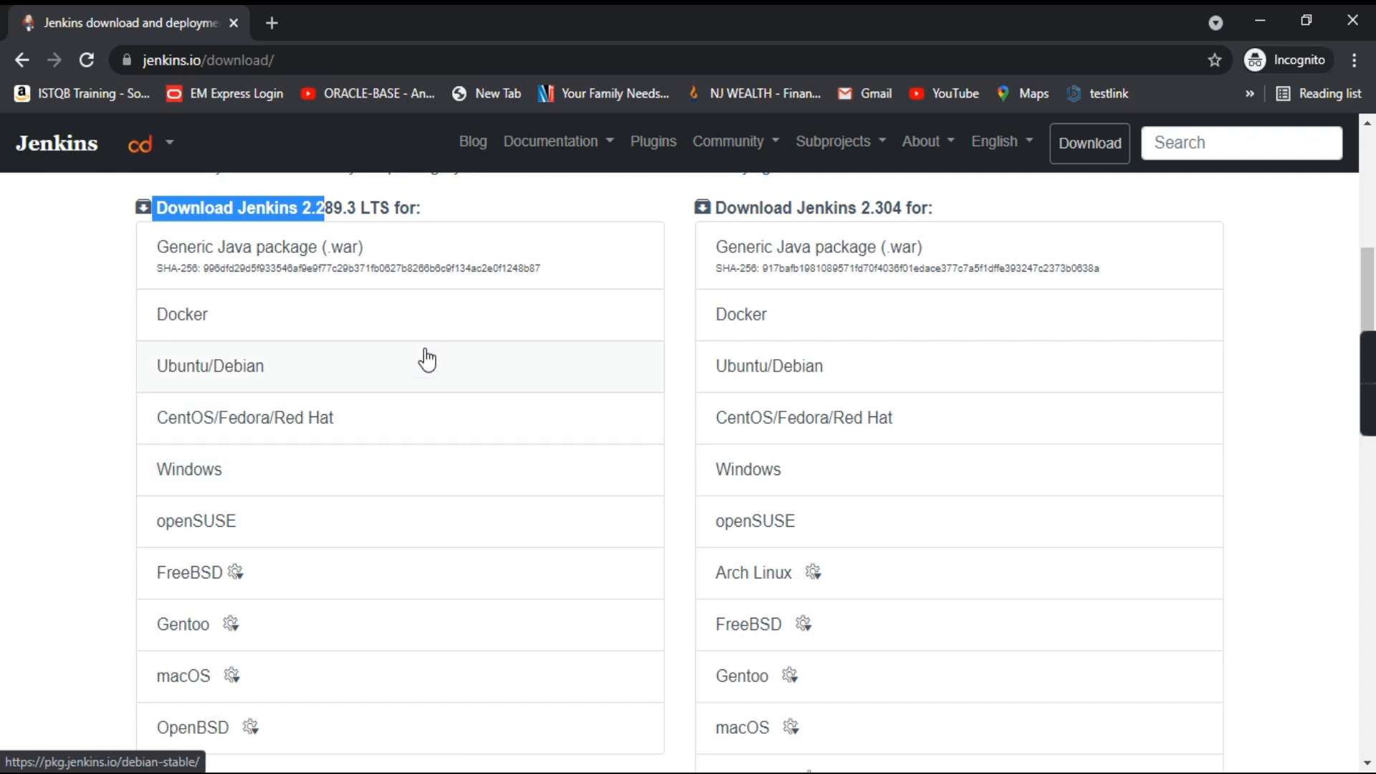
scroll(335, 531, down, 1)
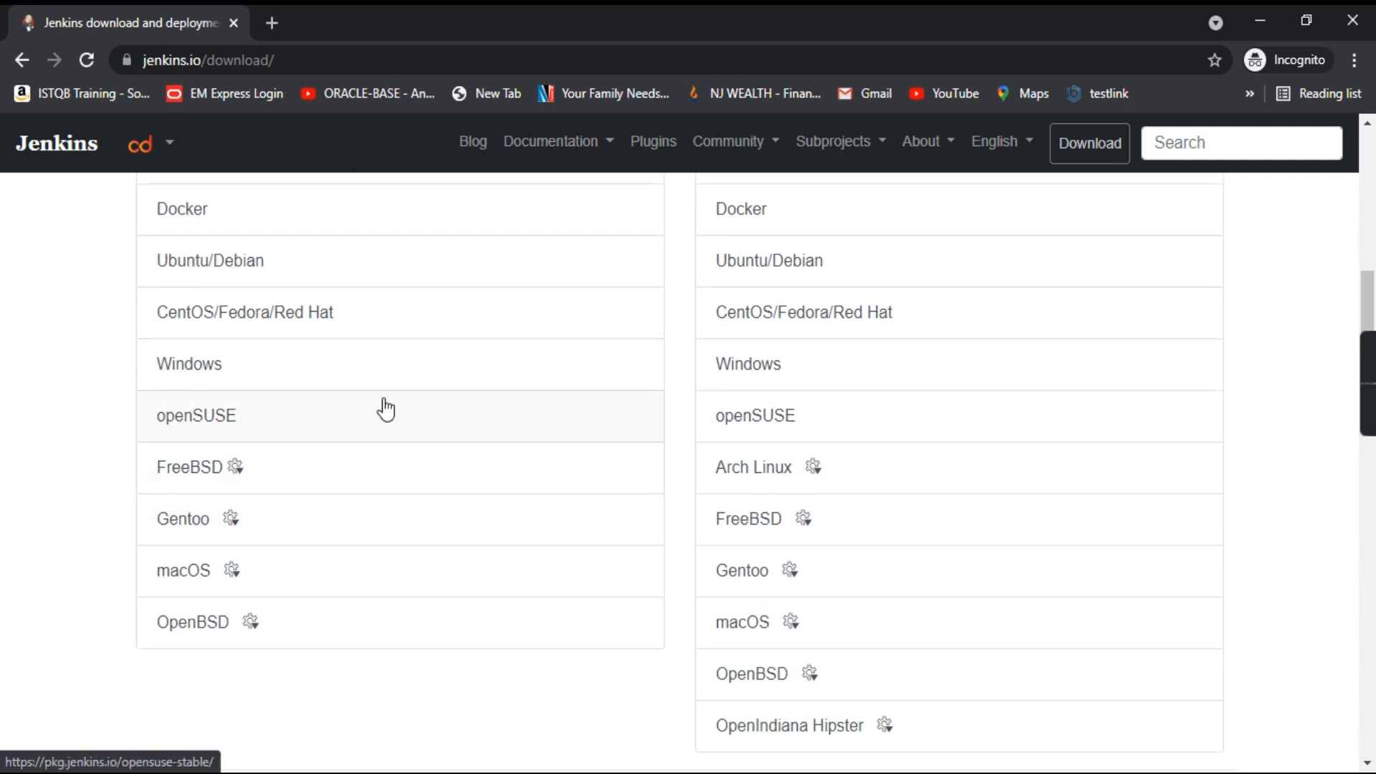
click(229, 368)
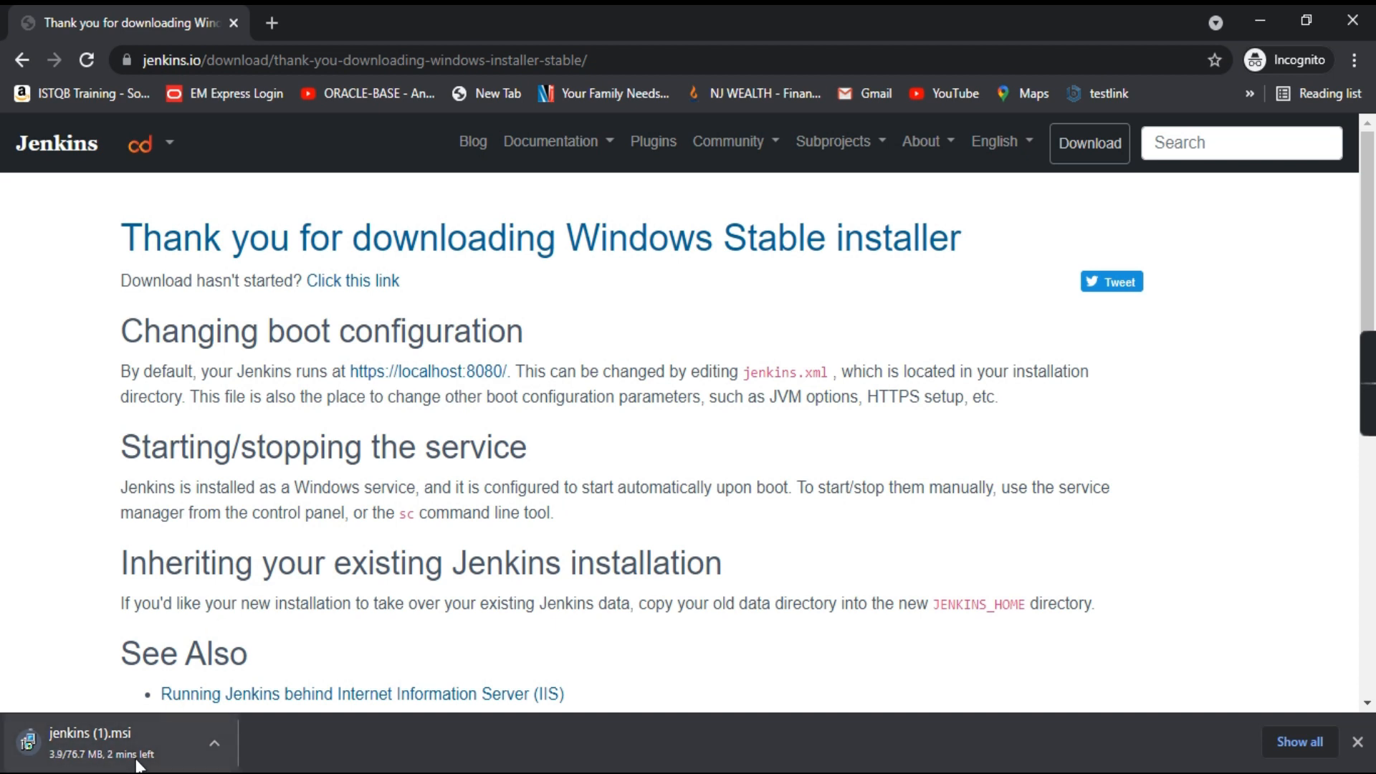
Cancel the in-progress jenkins (1).msi download from Chrome's download bar
click(217, 745)
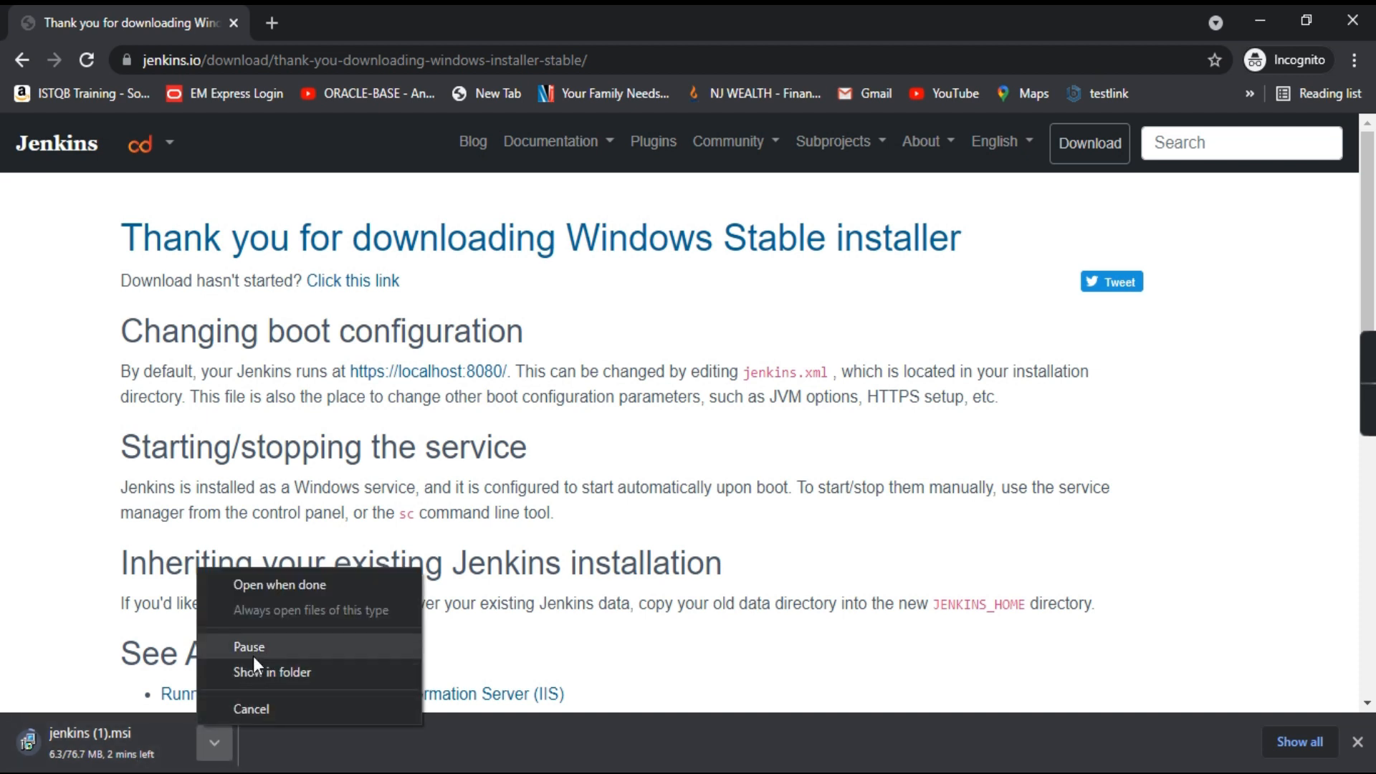
click(251, 708)
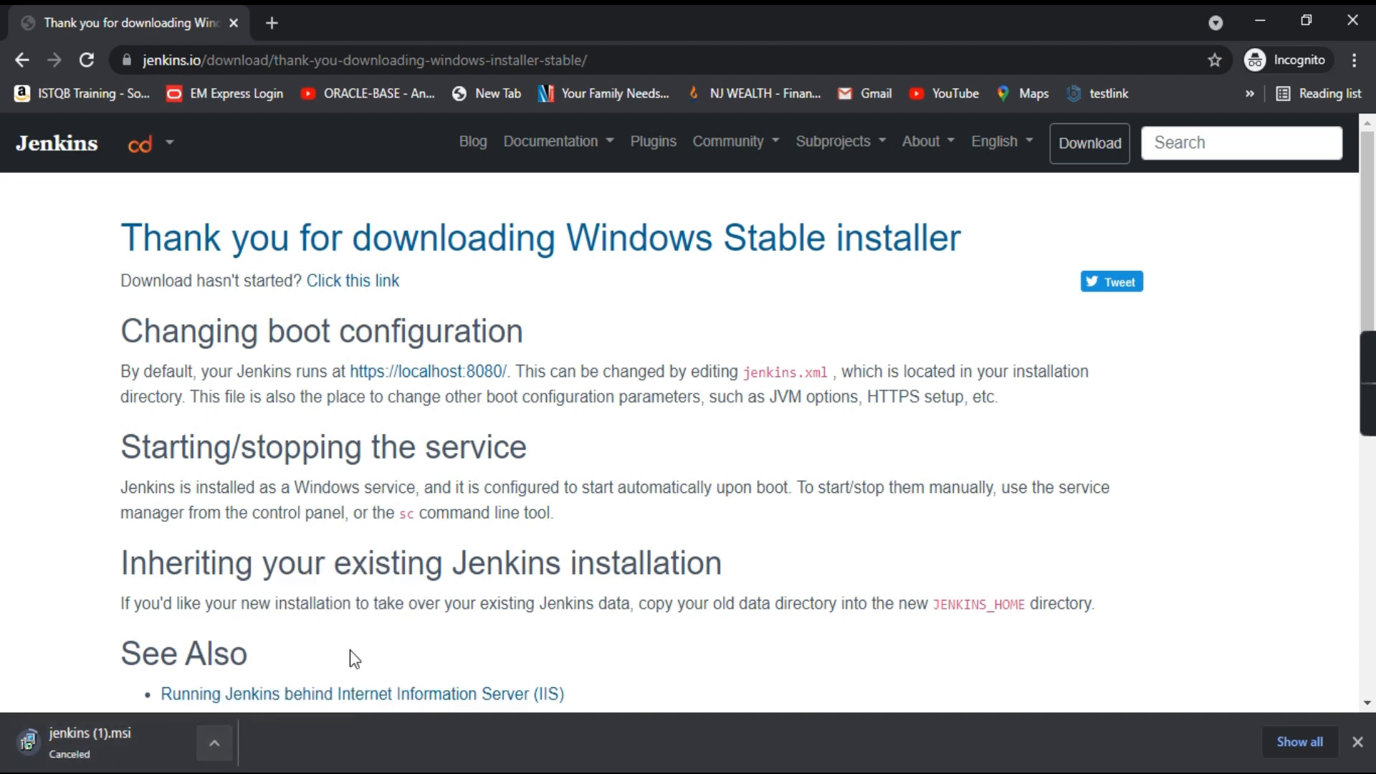
scroll(298, 538, down, 3)
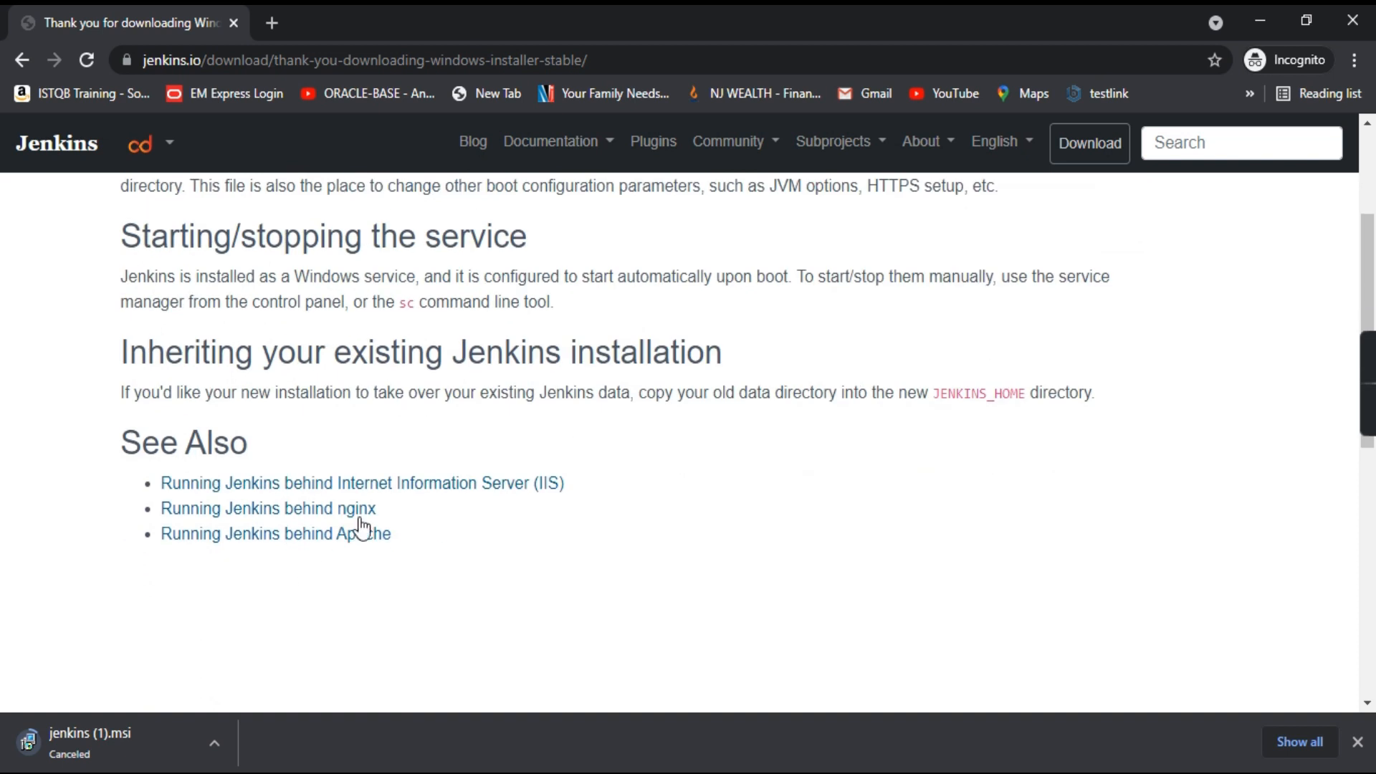
scroll(462, 516, up, 3)
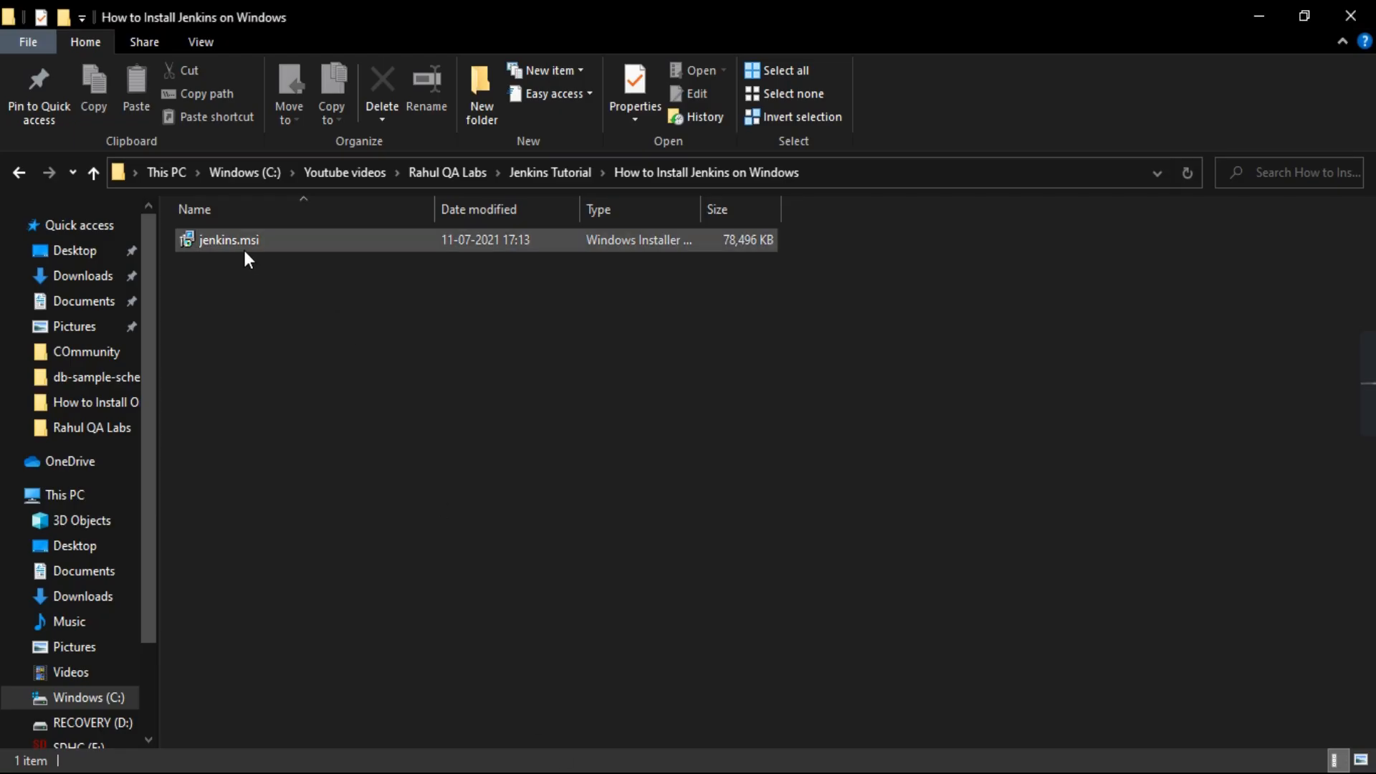
Run the existing jenkins.msi installer and minimize the File Explorer window
click(300, 240)
double_click(300, 240)
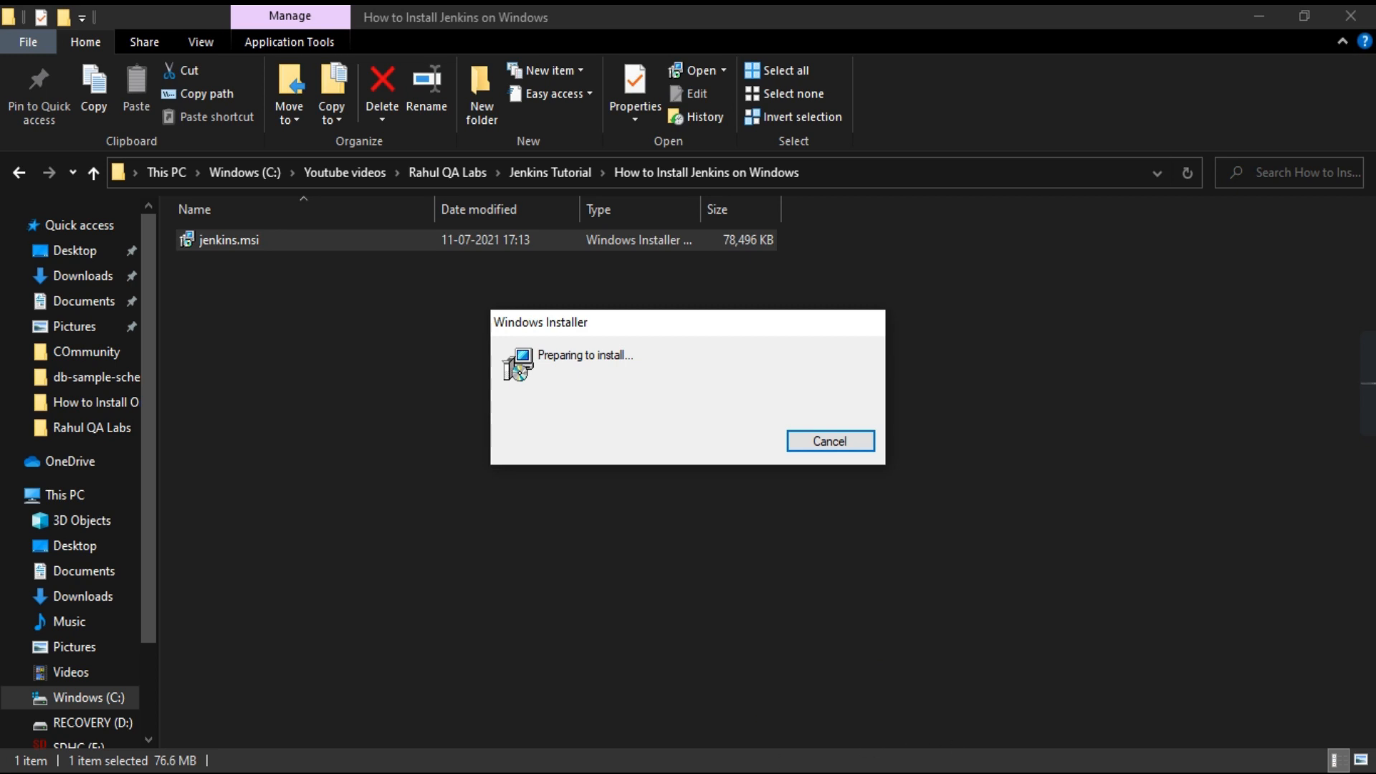
click(1261, 16)
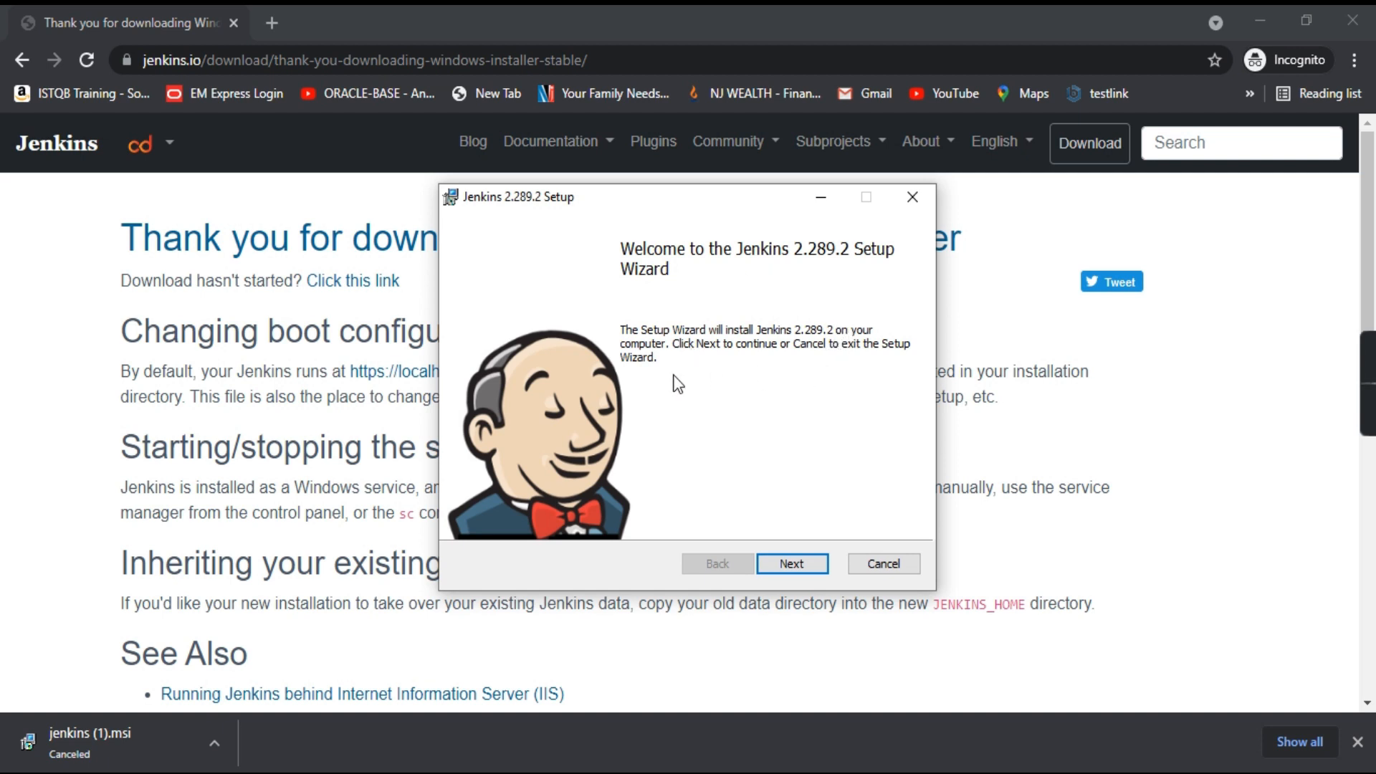
Get past the Welcome page and keep the C:\Program Files\Jenkins\ destination folder
click(792, 564)
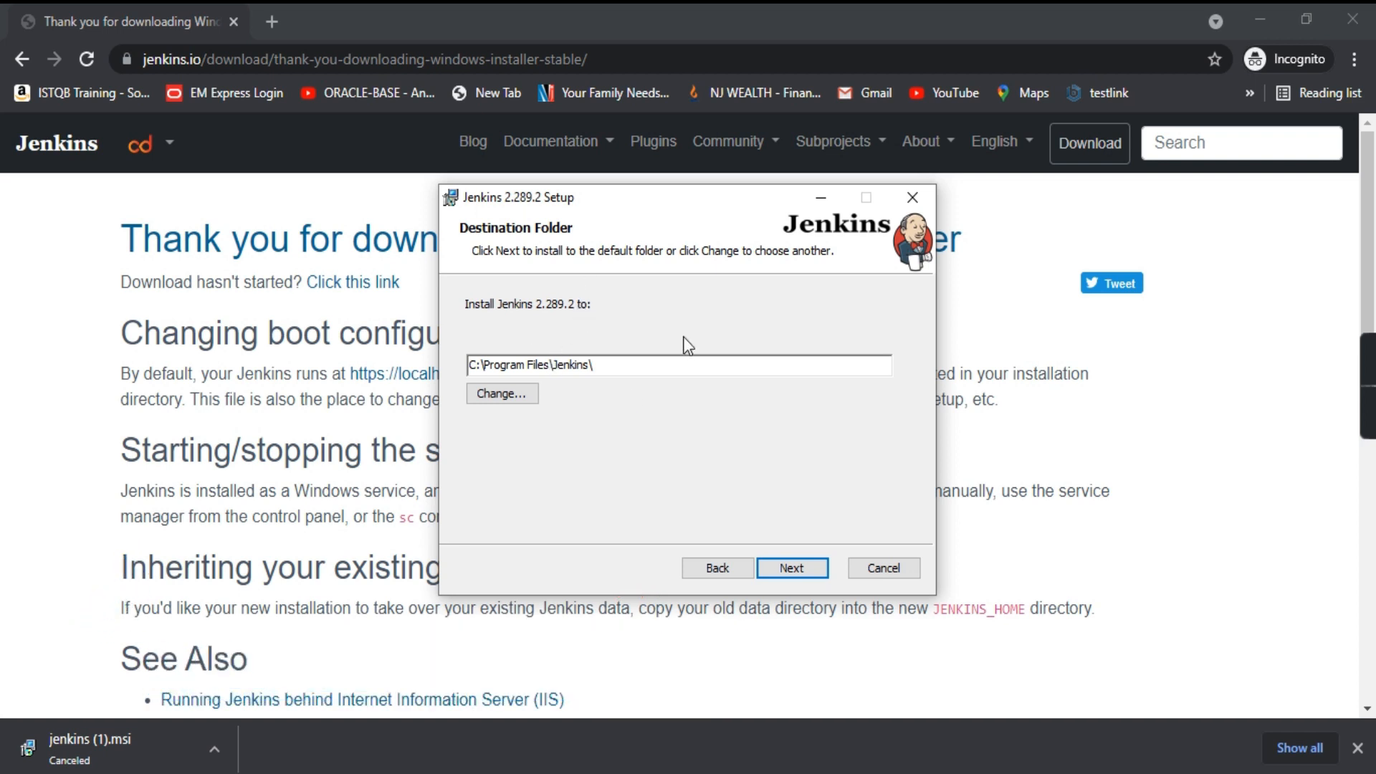
click(790, 571)
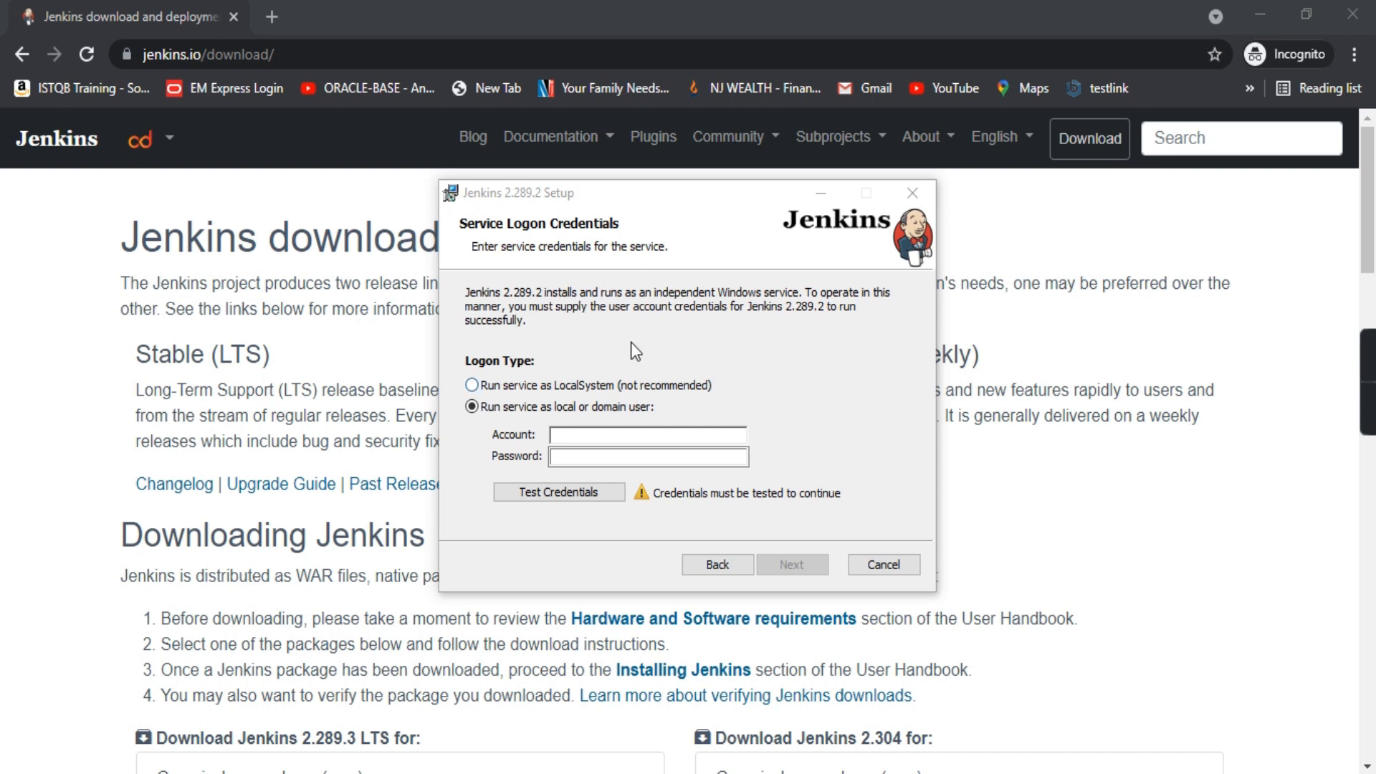
Set the Jenkins service to run as LocalSystem and move on to Port Selection
click(566, 457)
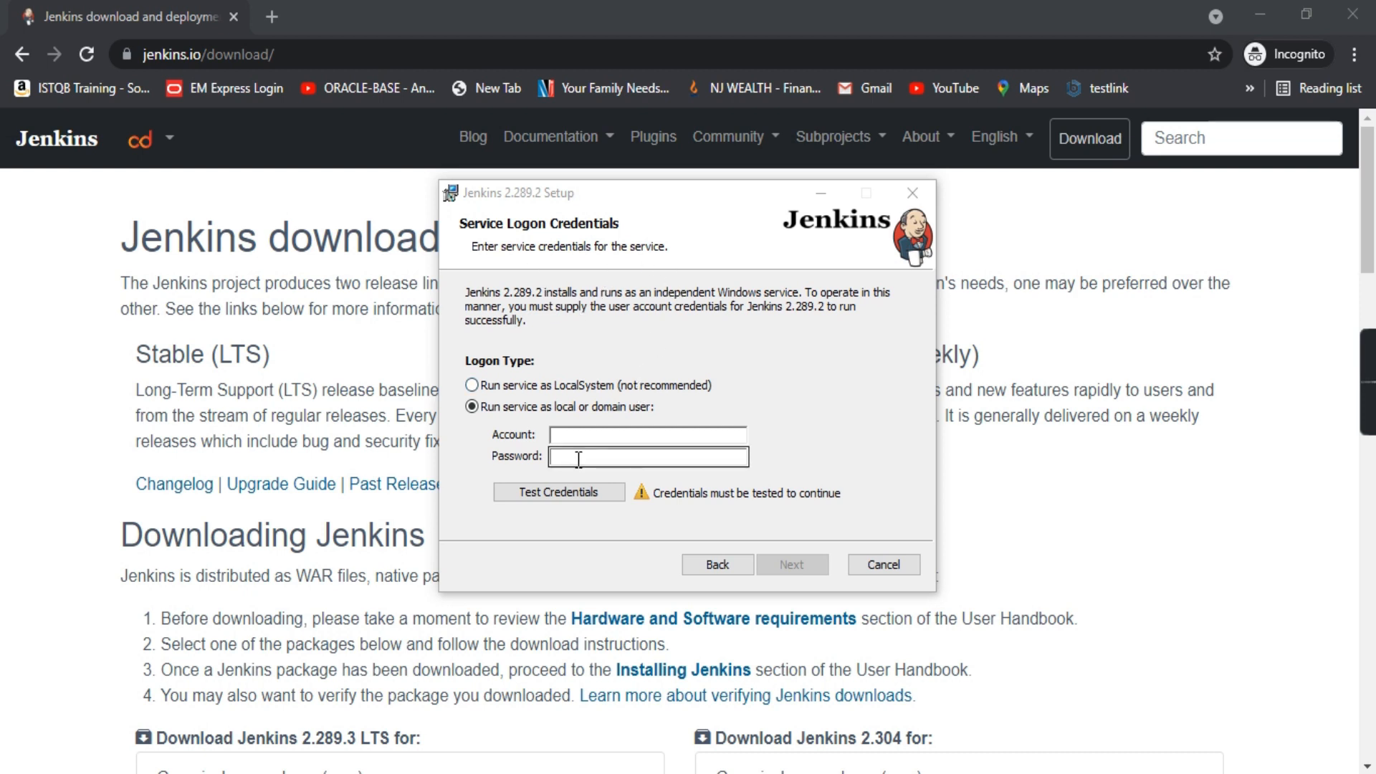
click(497, 391)
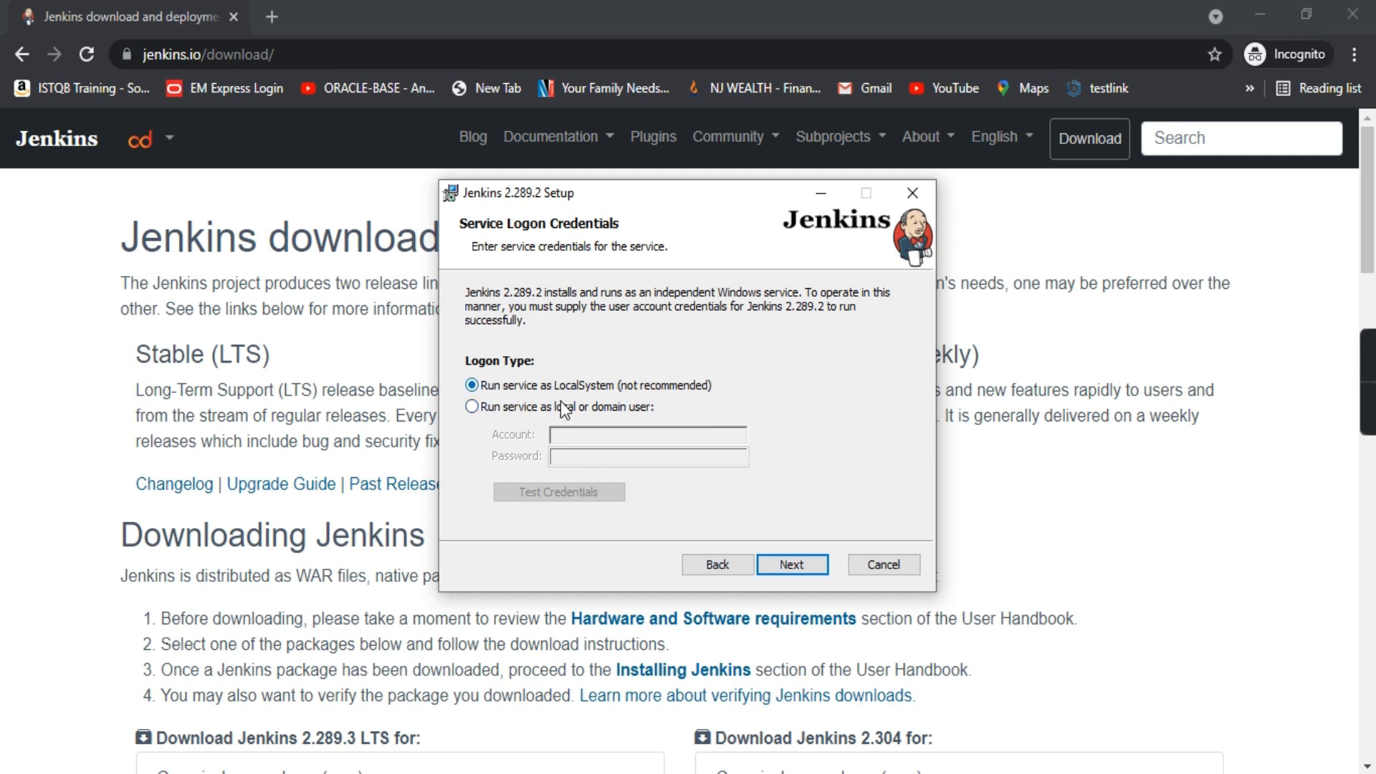
click(794, 559)
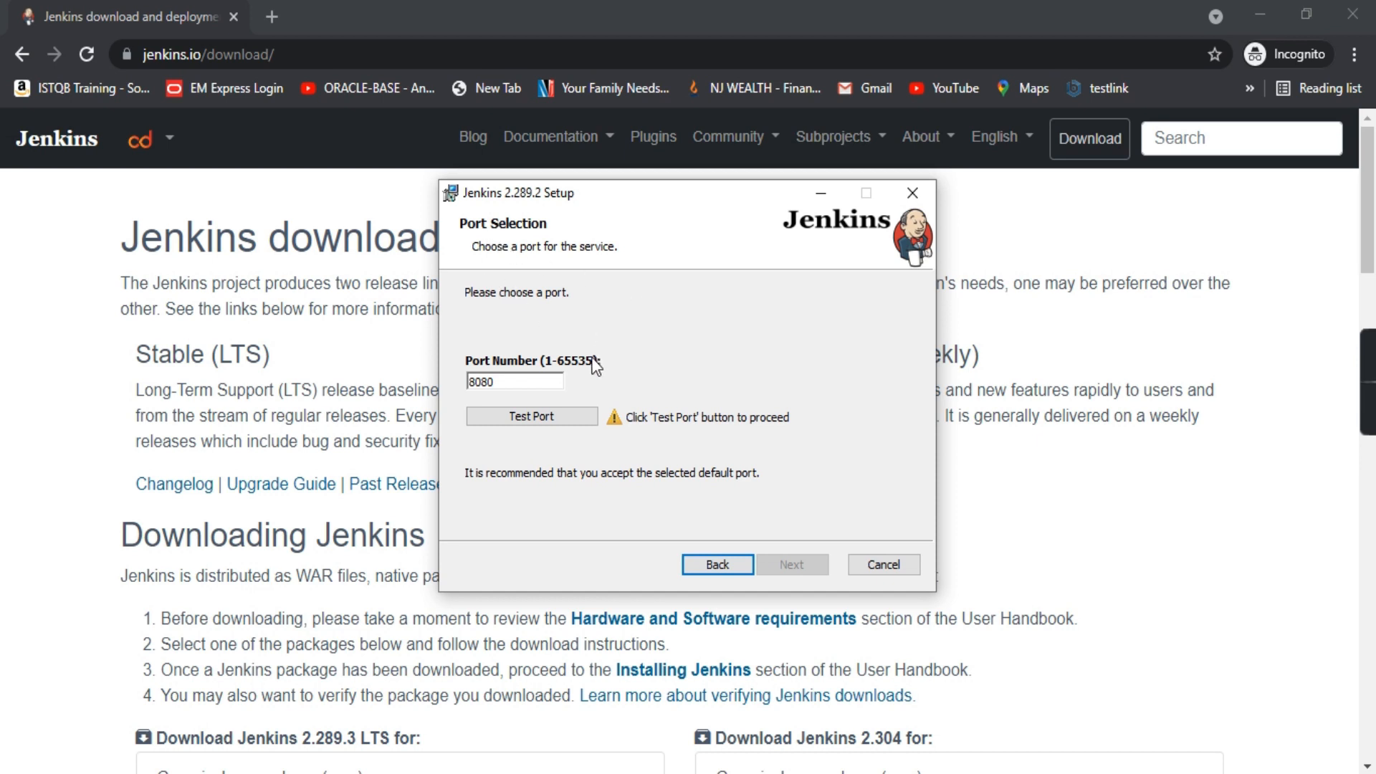
Test port 8080 and keep it, reaching the Java home directory page
click(530, 417)
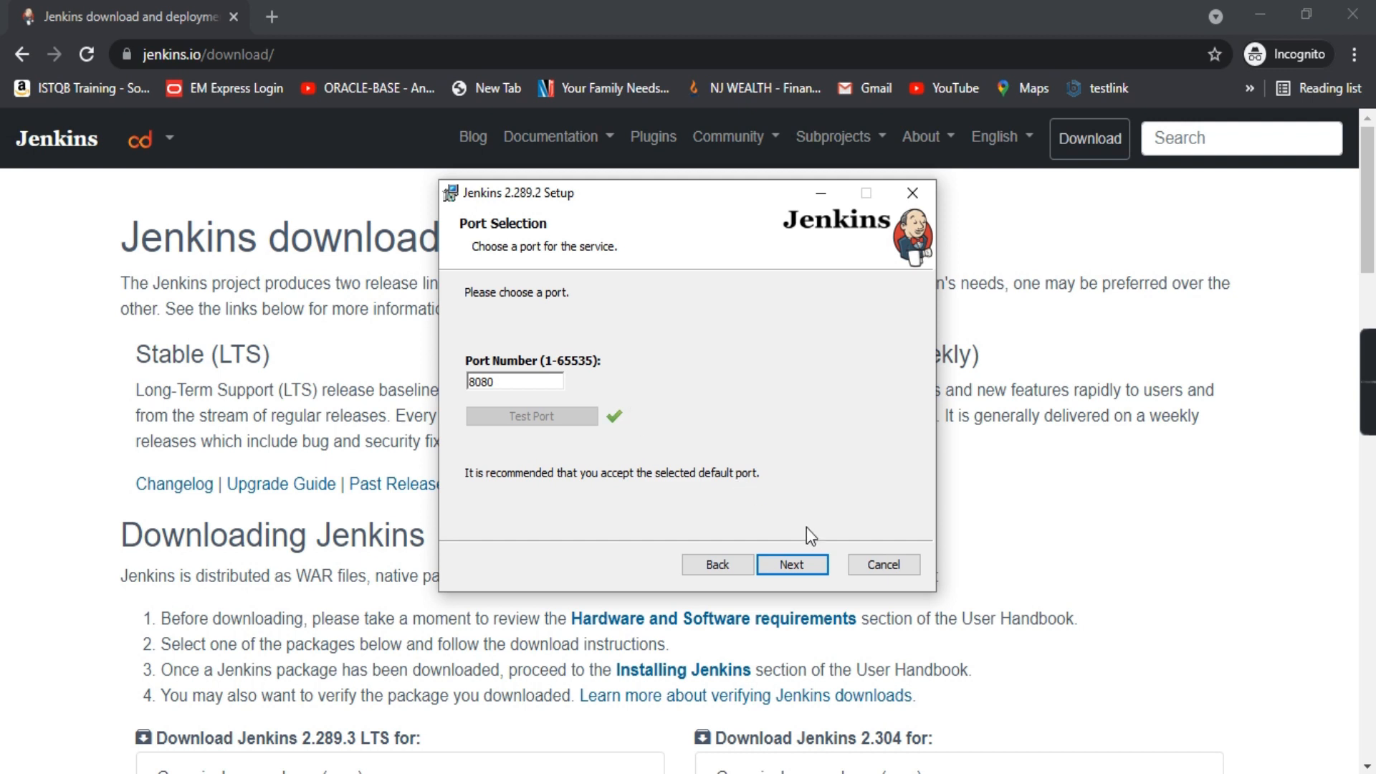
click(792, 565)
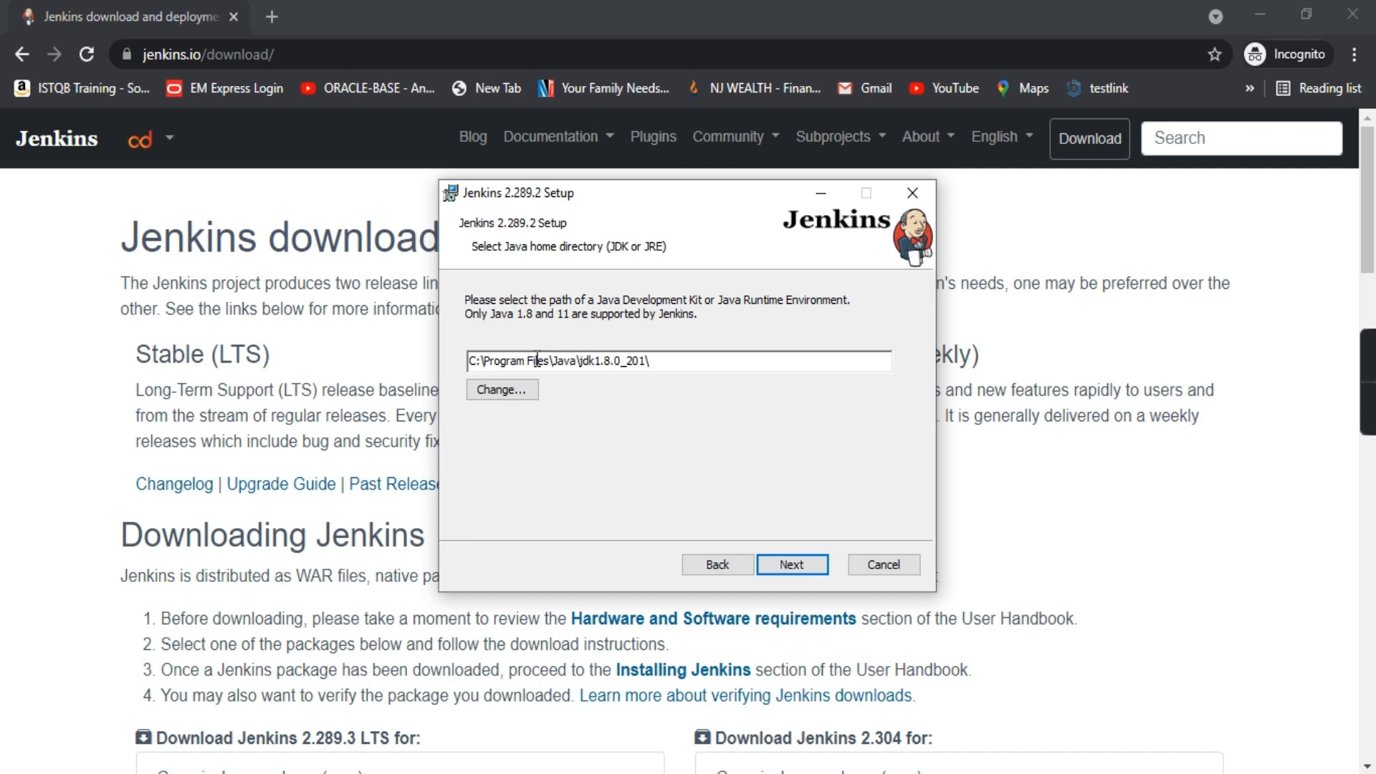
Keep the jdk1.8.0_201 Java home and leave the Firewall Exception feature unavailable
click(790, 564)
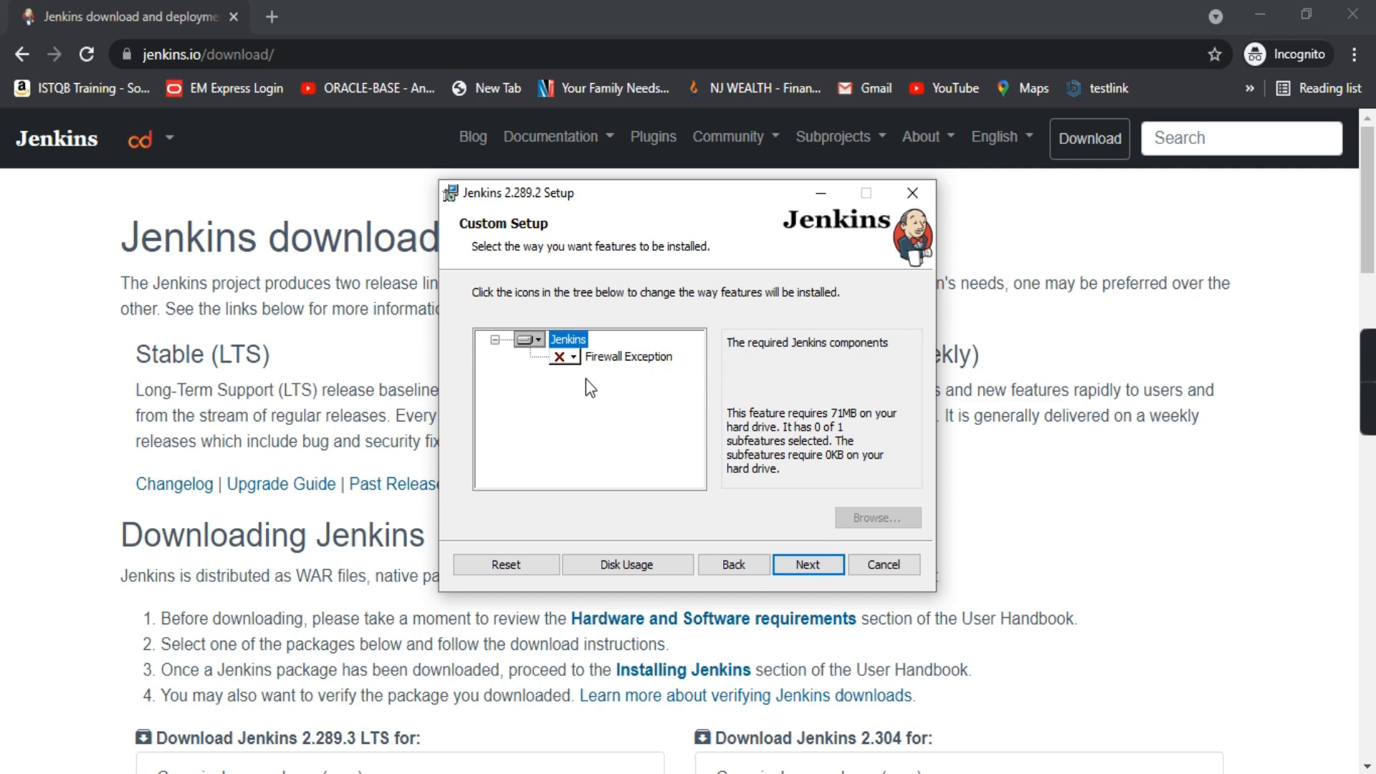
click(573, 356)
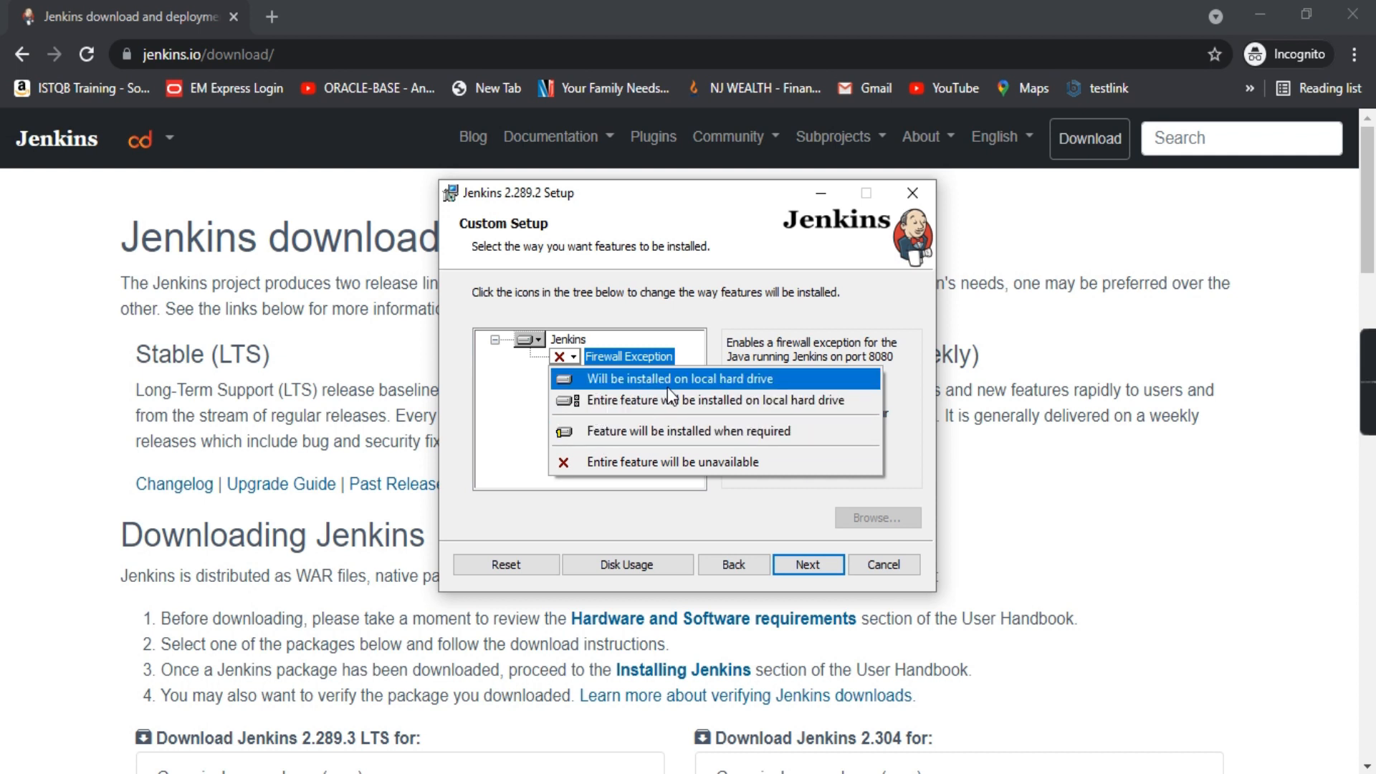
click(522, 421)
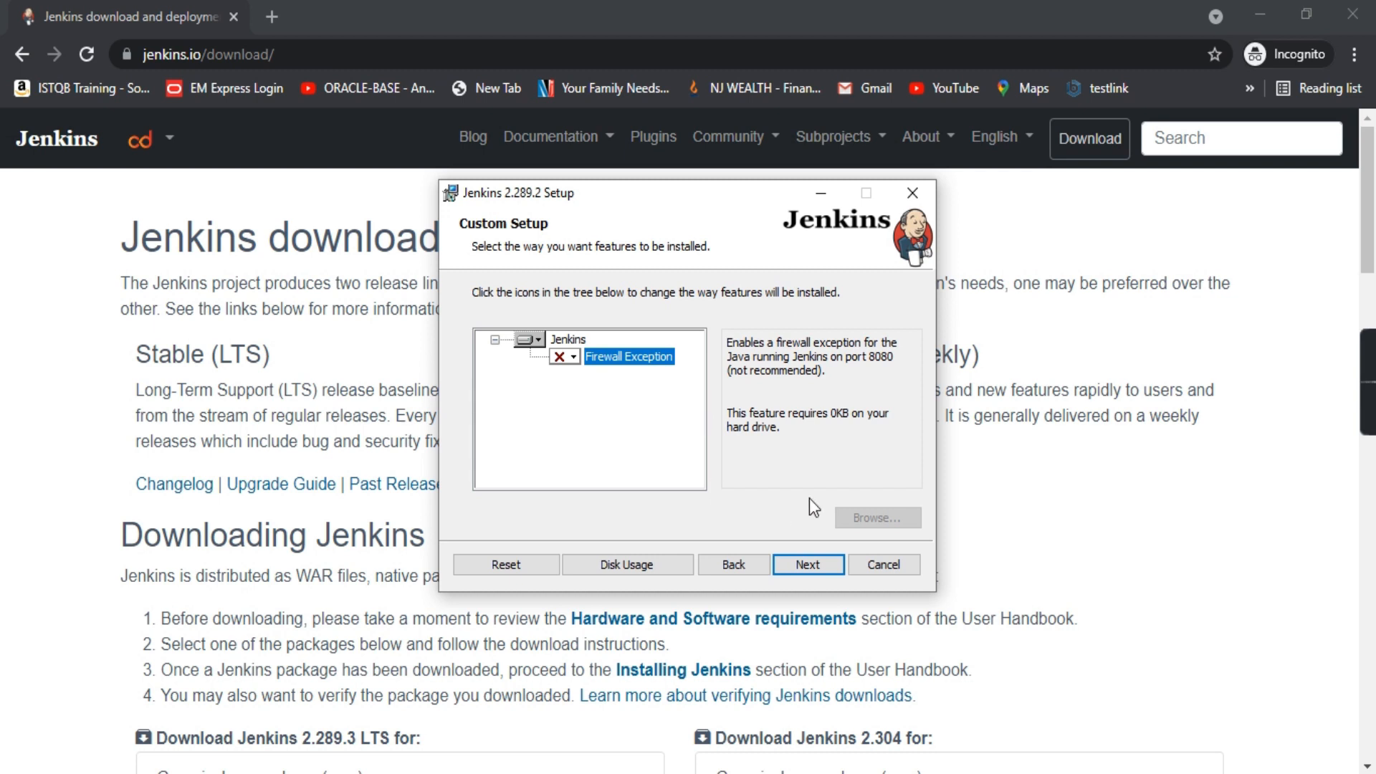
click(812, 563)
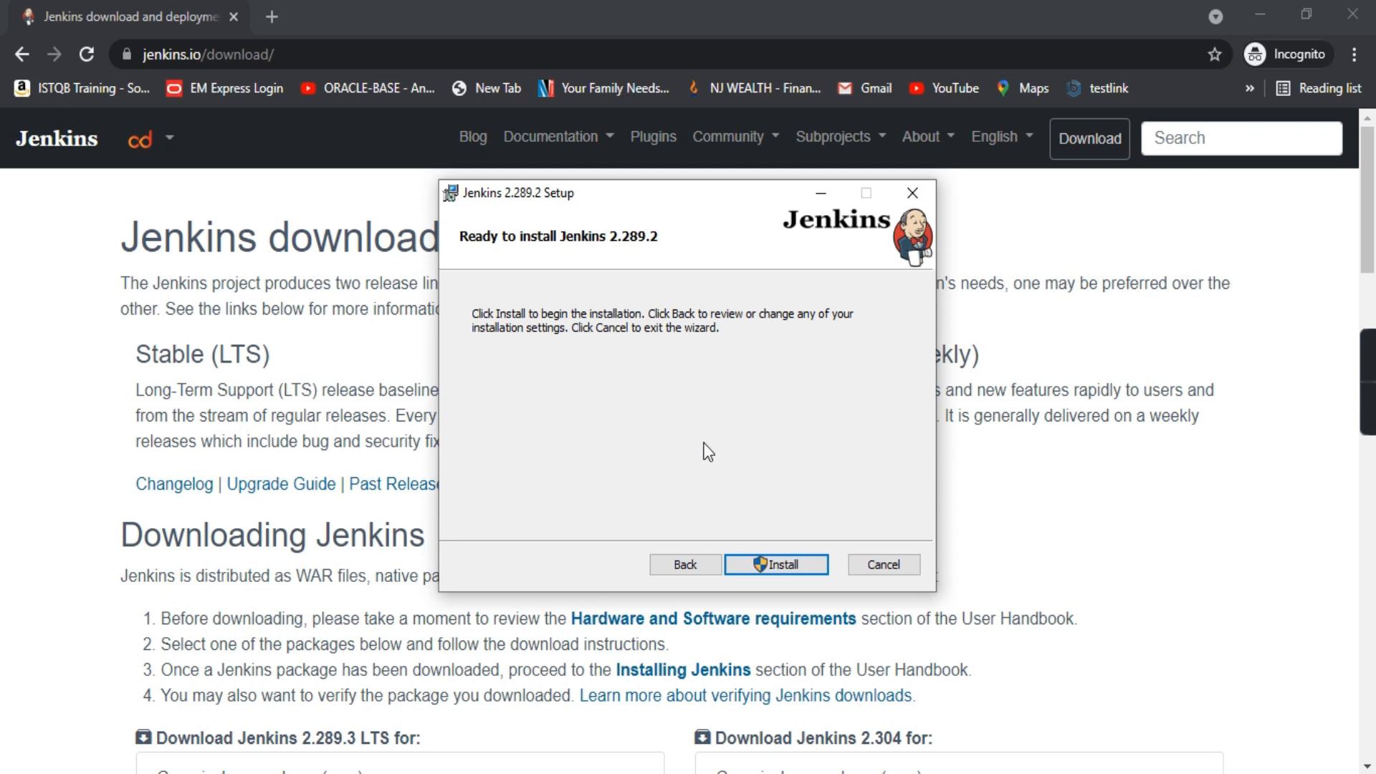
Install Jenkins 2.289.2 and close the completed setup wizard with Finish
click(783, 564)
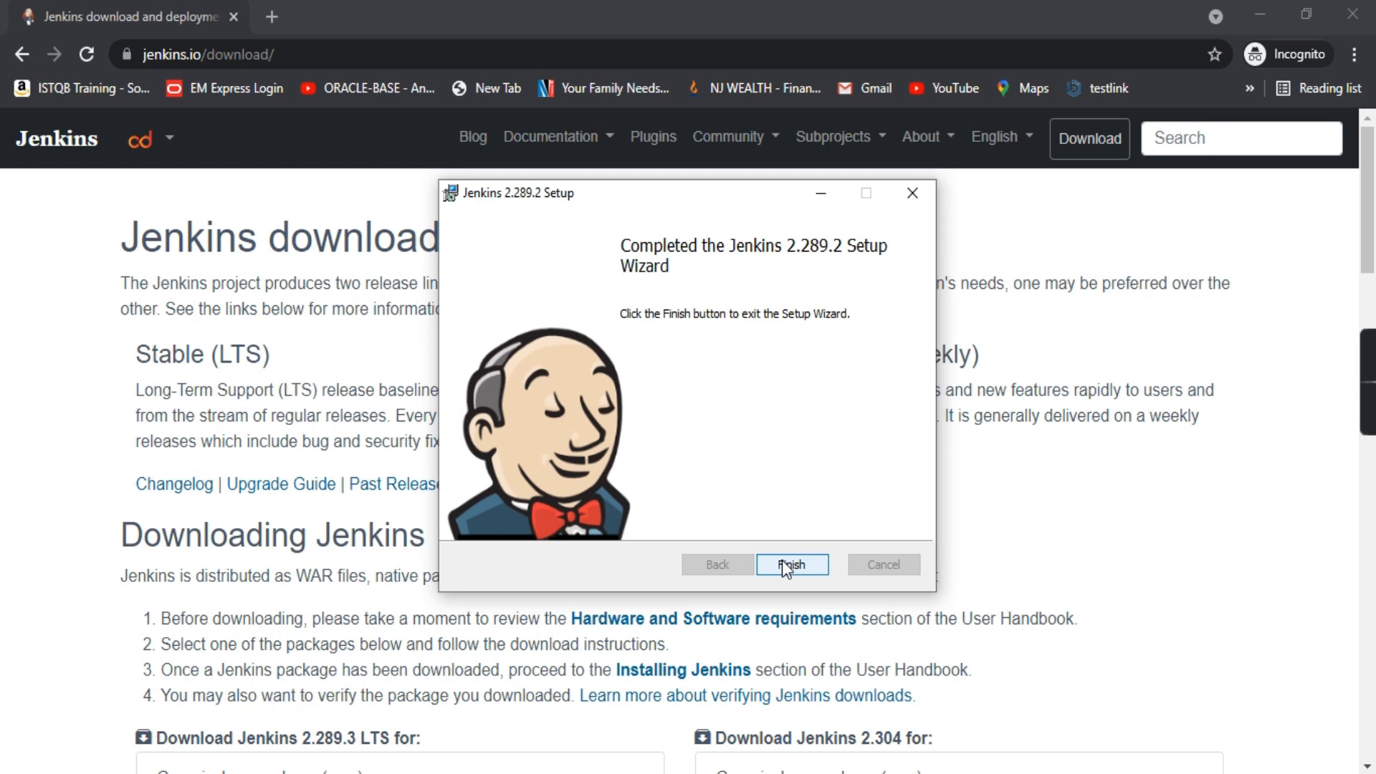
click(781, 561)
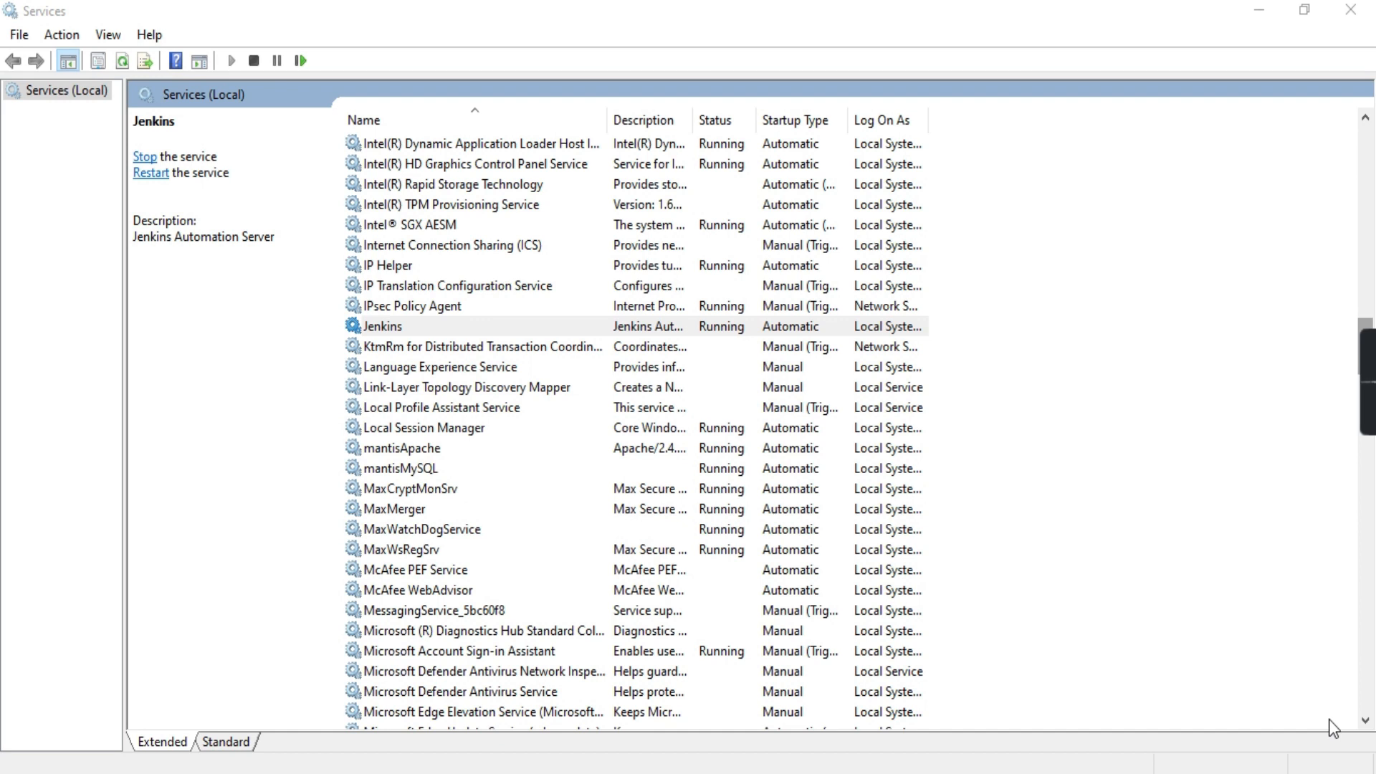
Open the Services console with services.msc from the Run box
key(super)
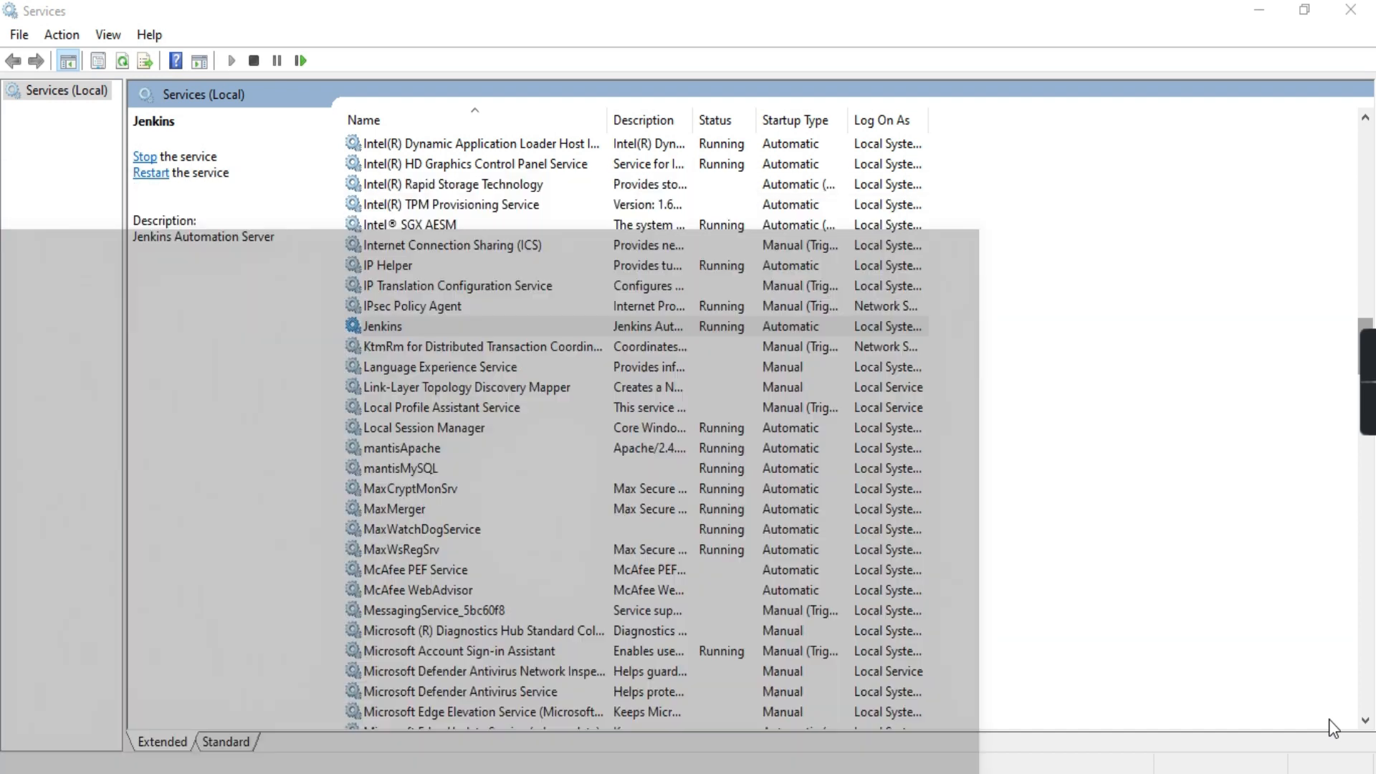
text(r)
key(super+r)
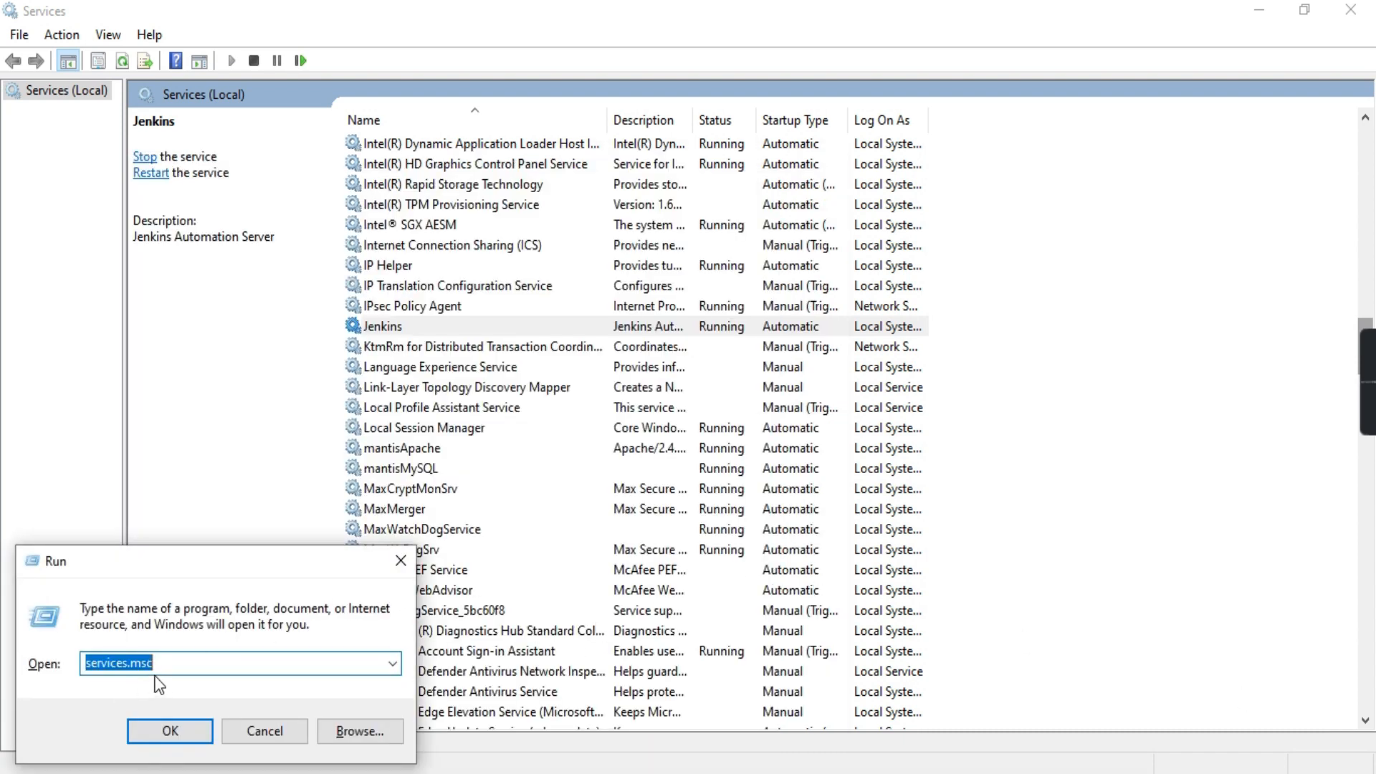
click(399, 560)
scroll(453, 285, up, 4)
click(454, 285)
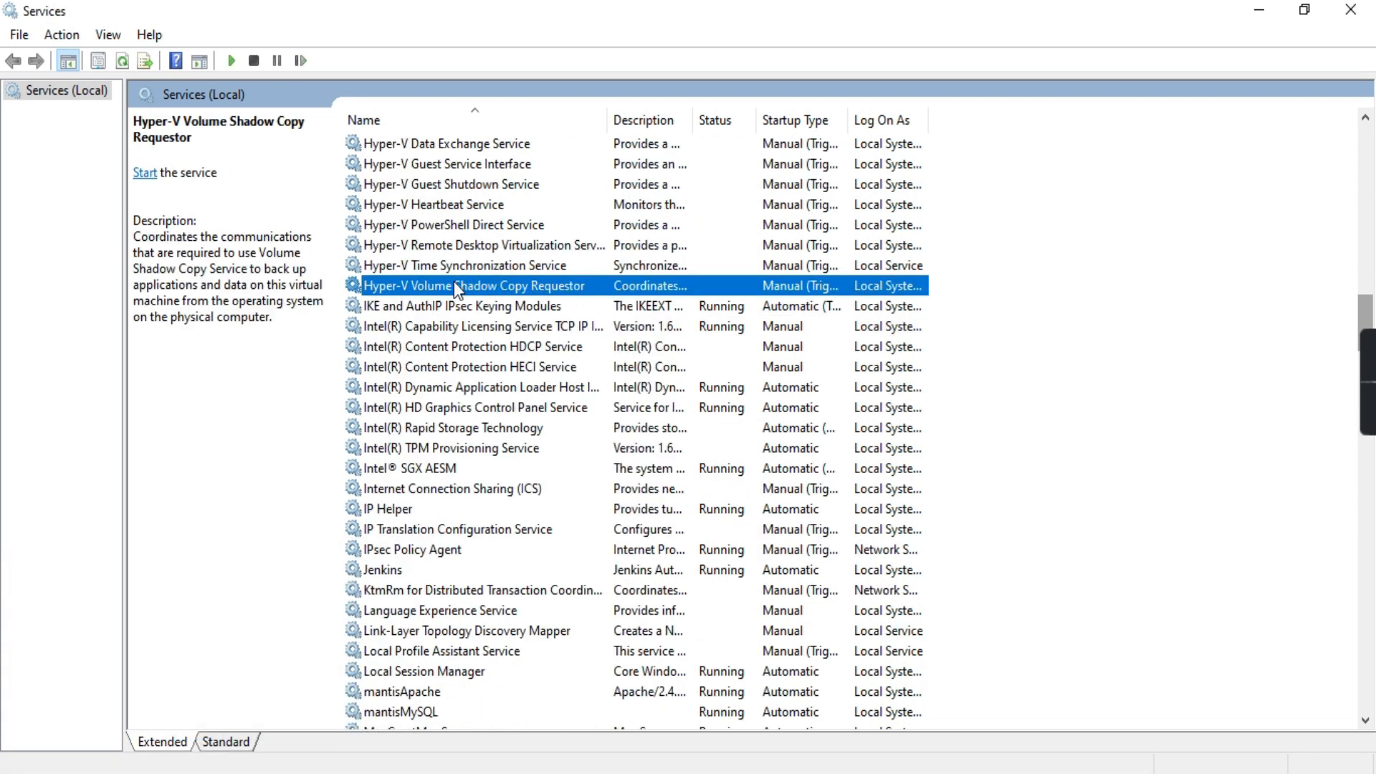
Find the Jenkins service and widen Description and Log On As to confirm Running, Automatic, Local System
key(j)
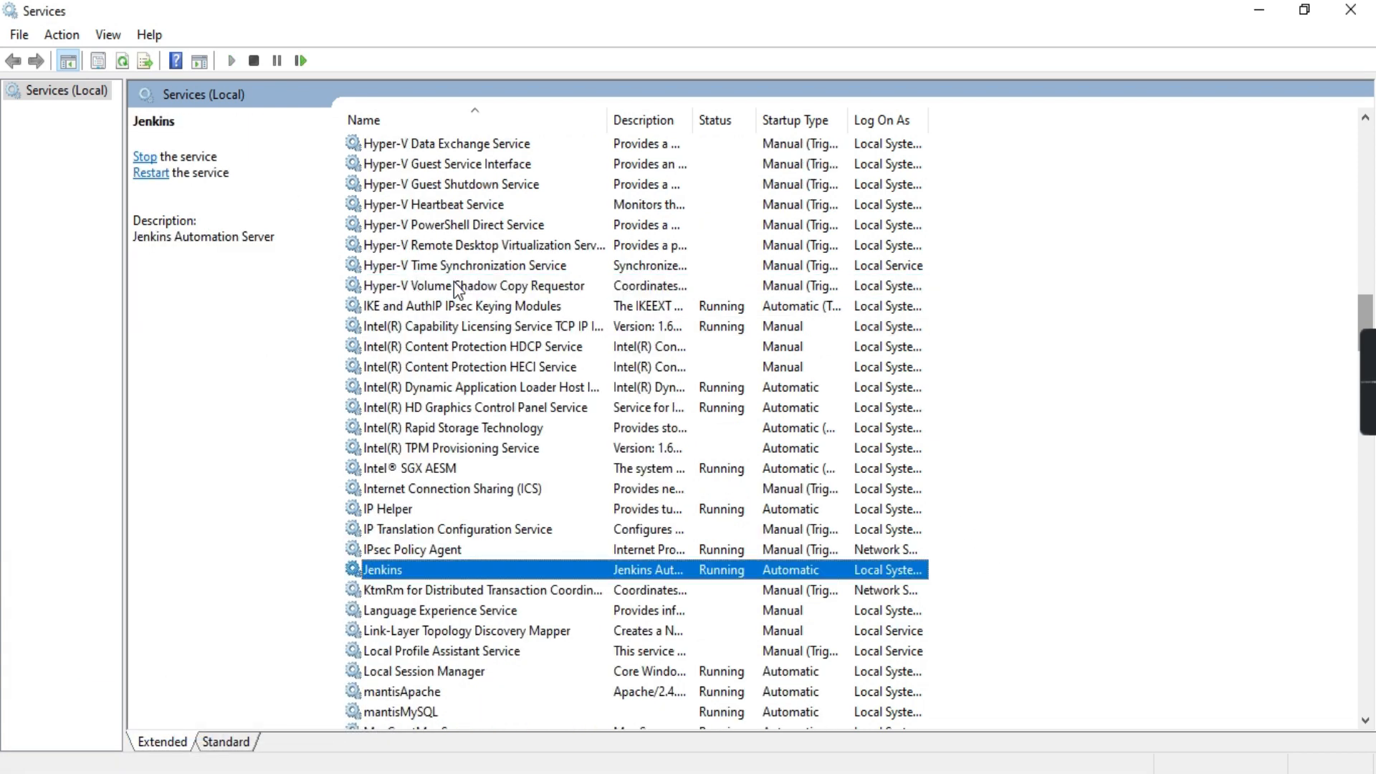
scroll(481, 406, down, 2)
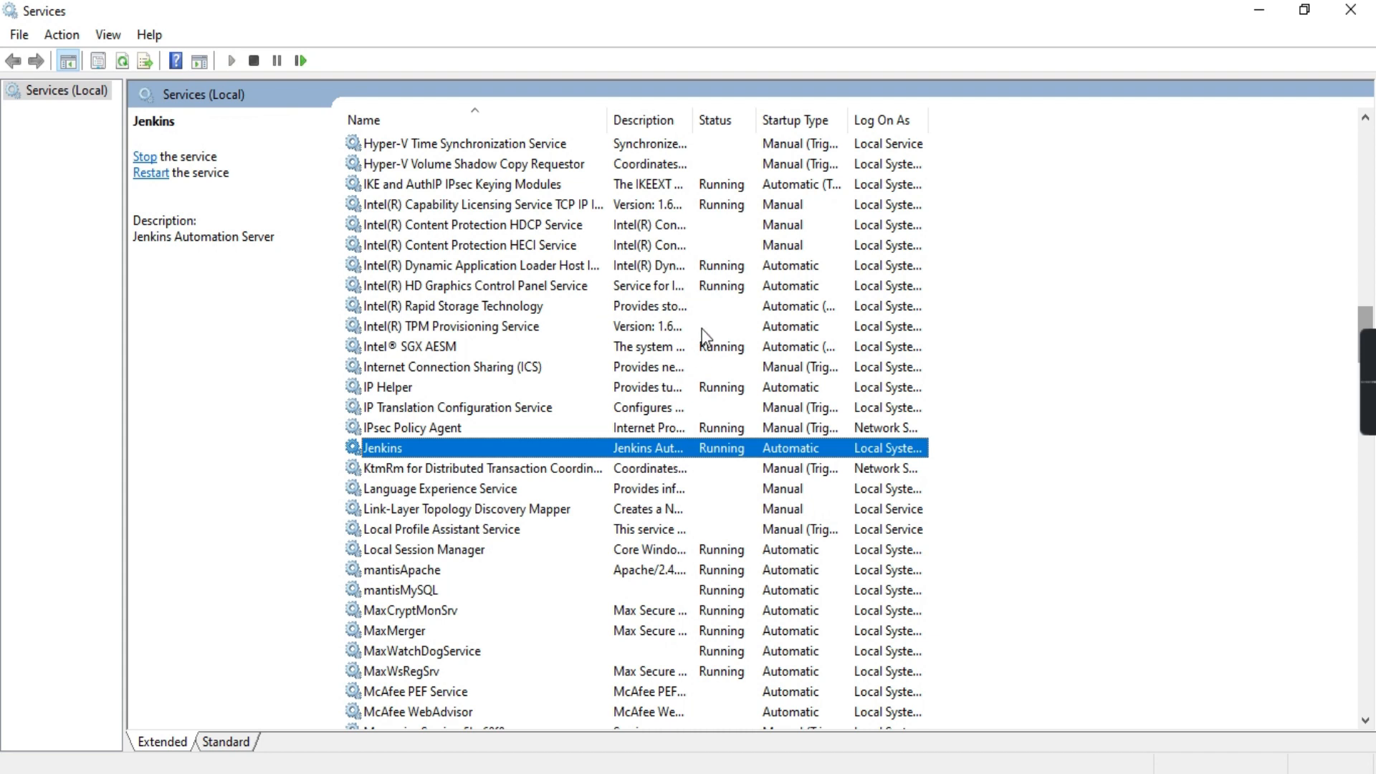
drag(693, 120, 915, 119)
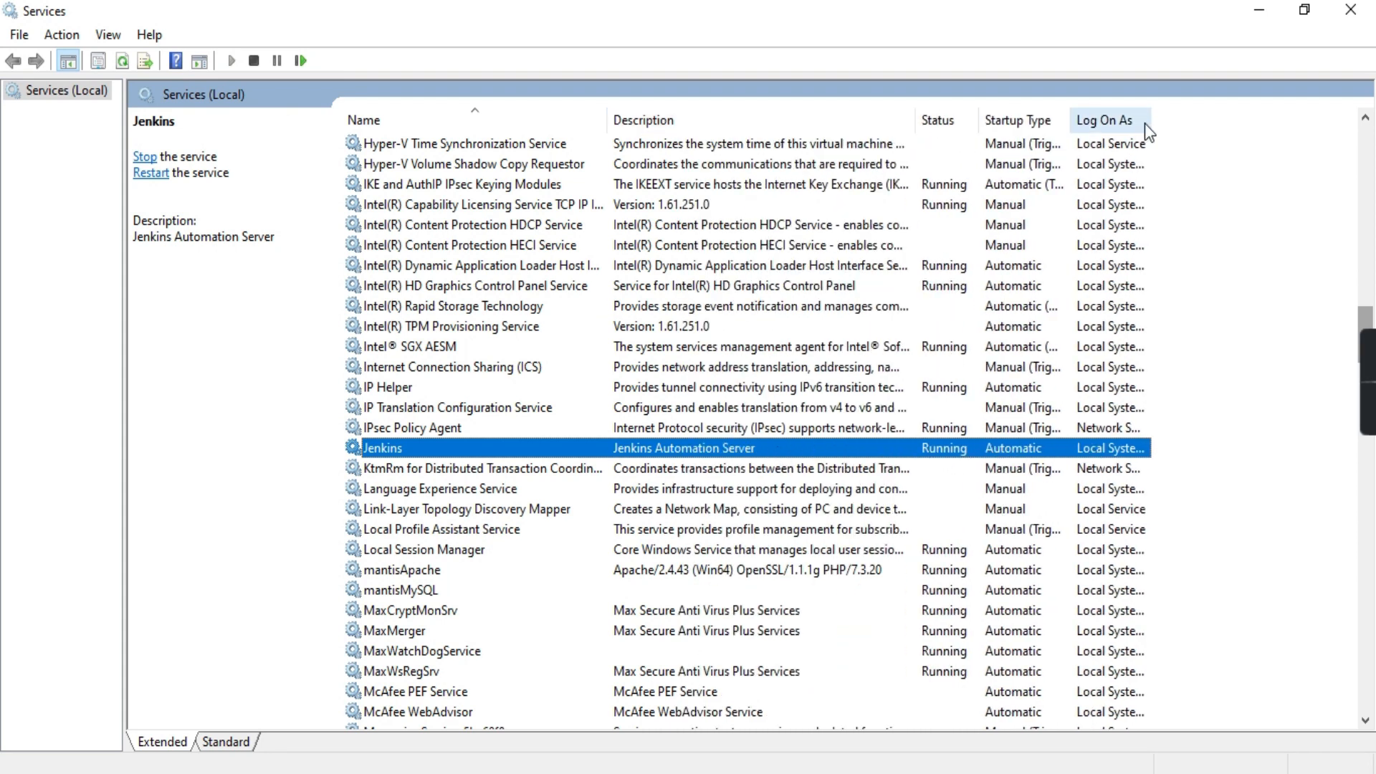
drag(1147, 120, 1225, 120)
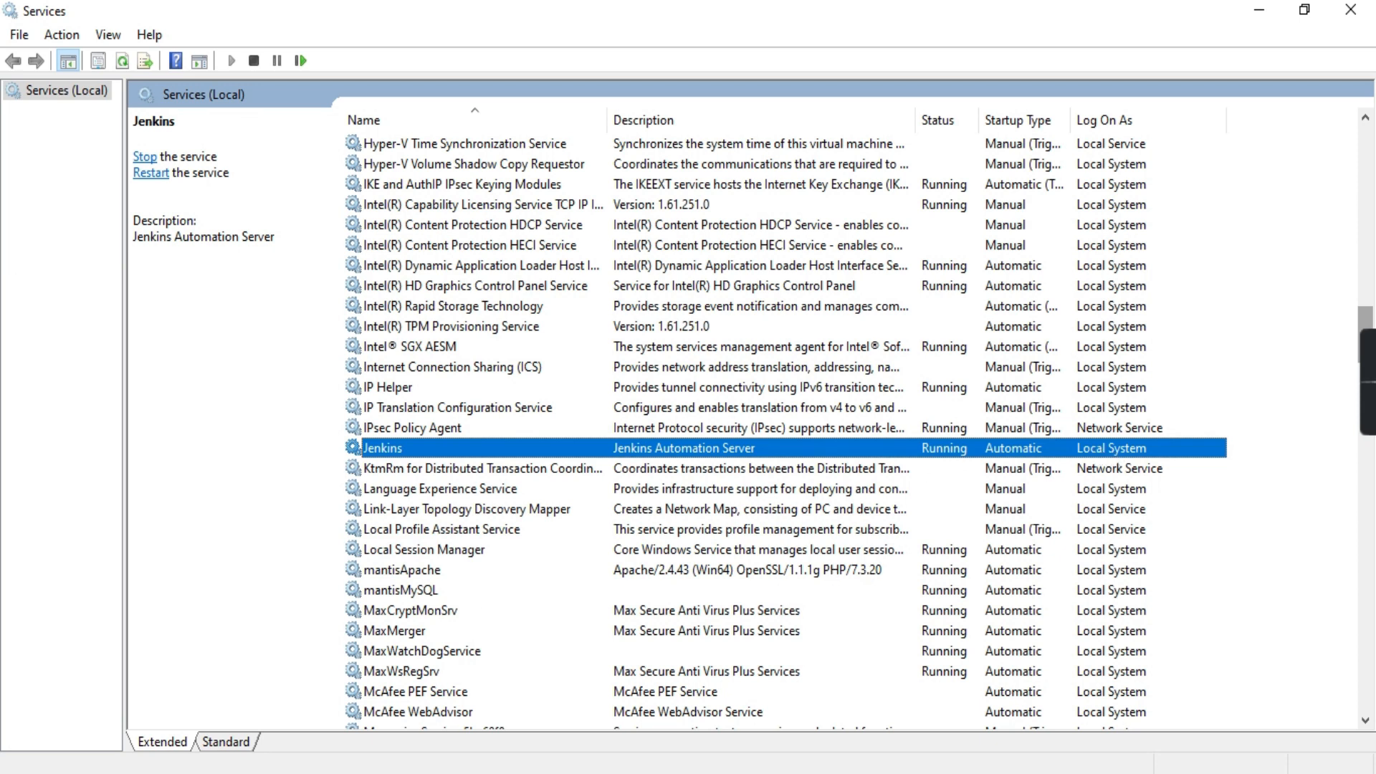
click(777, 697)
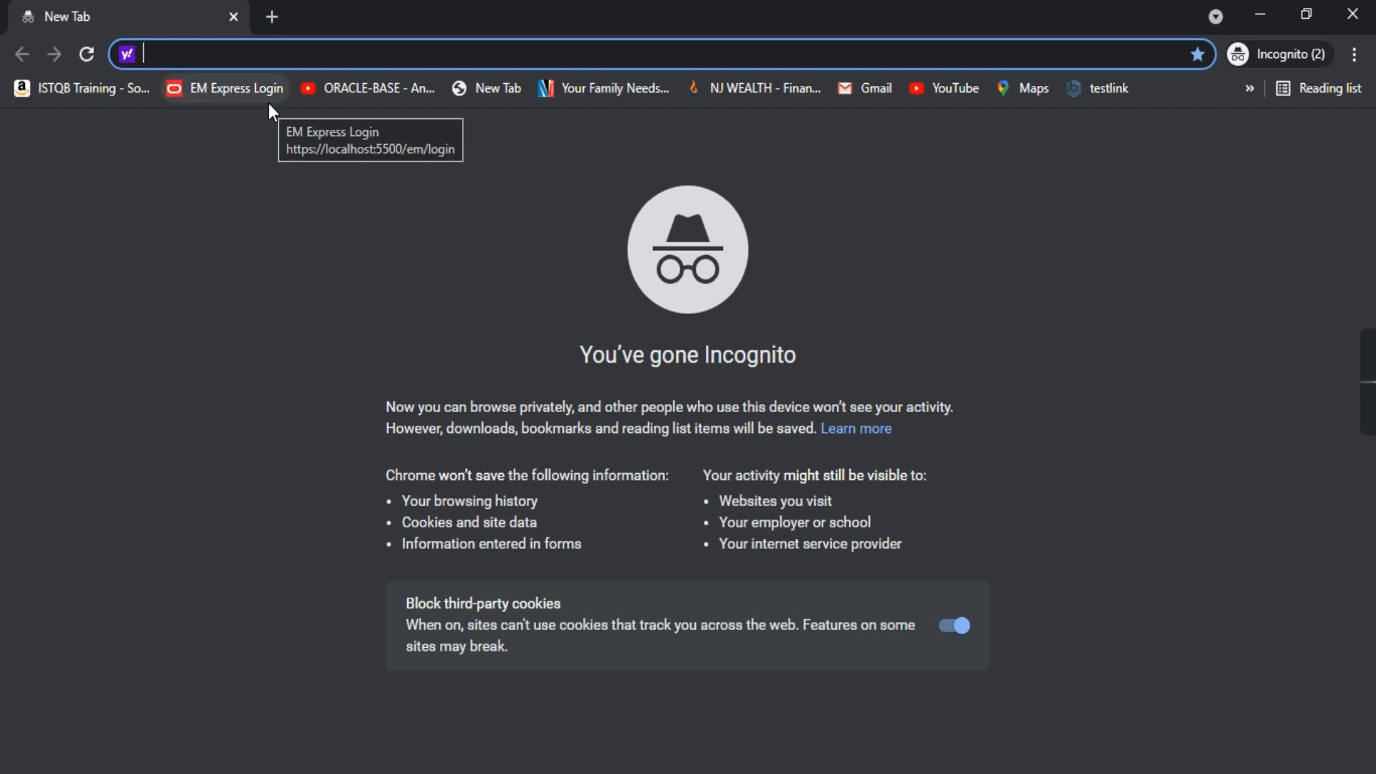
Load the Unlock Jenkins page at localhost:8080 and note the initialAdminPassword file path
text(localhost:8585)
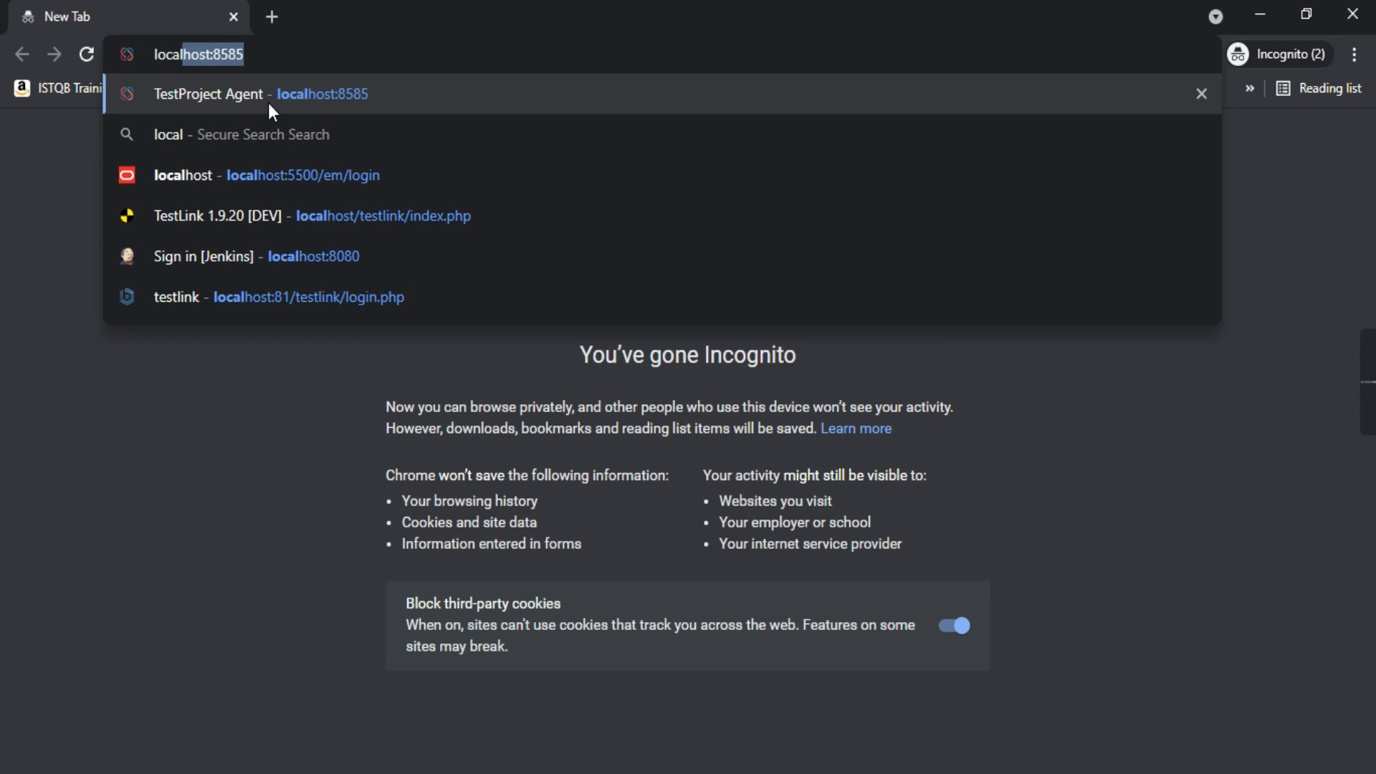
click(323, 258)
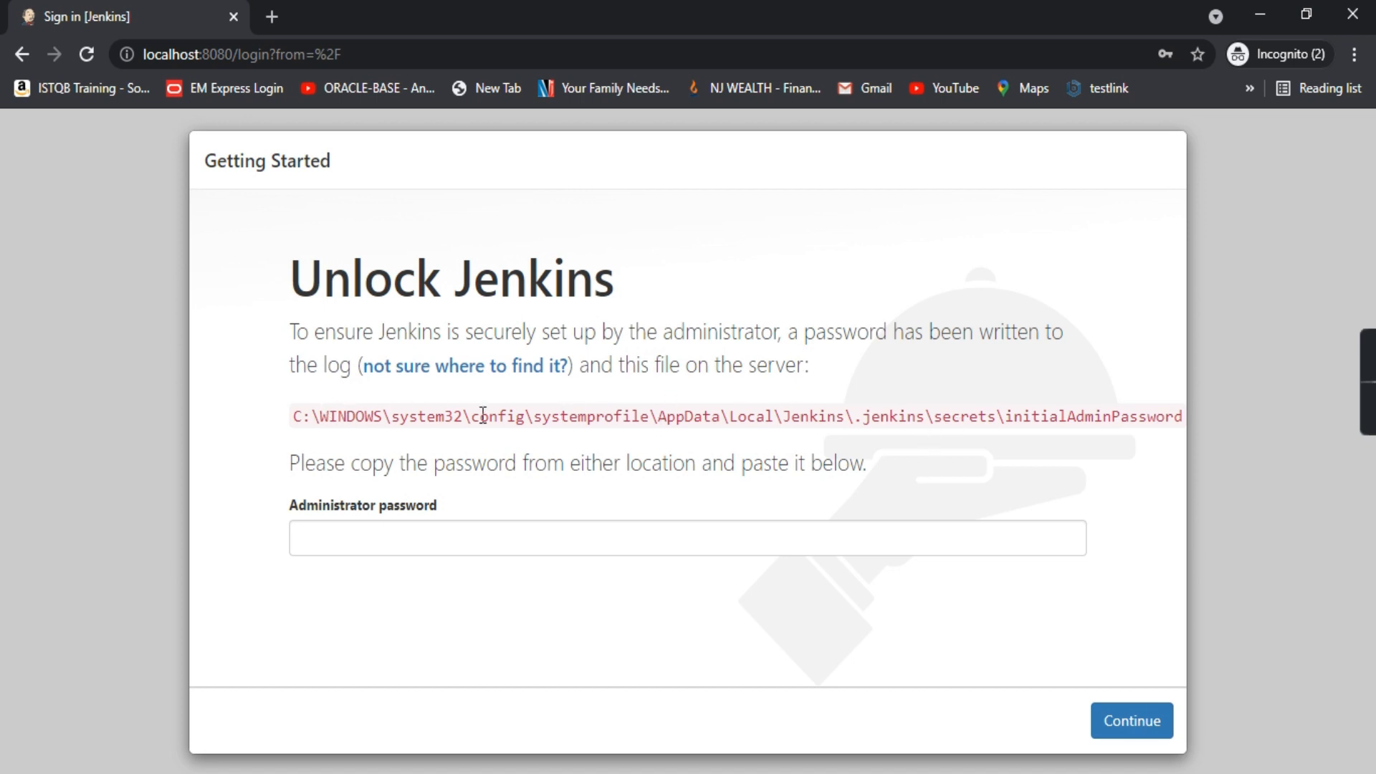
drag(304, 418, 1072, 441)
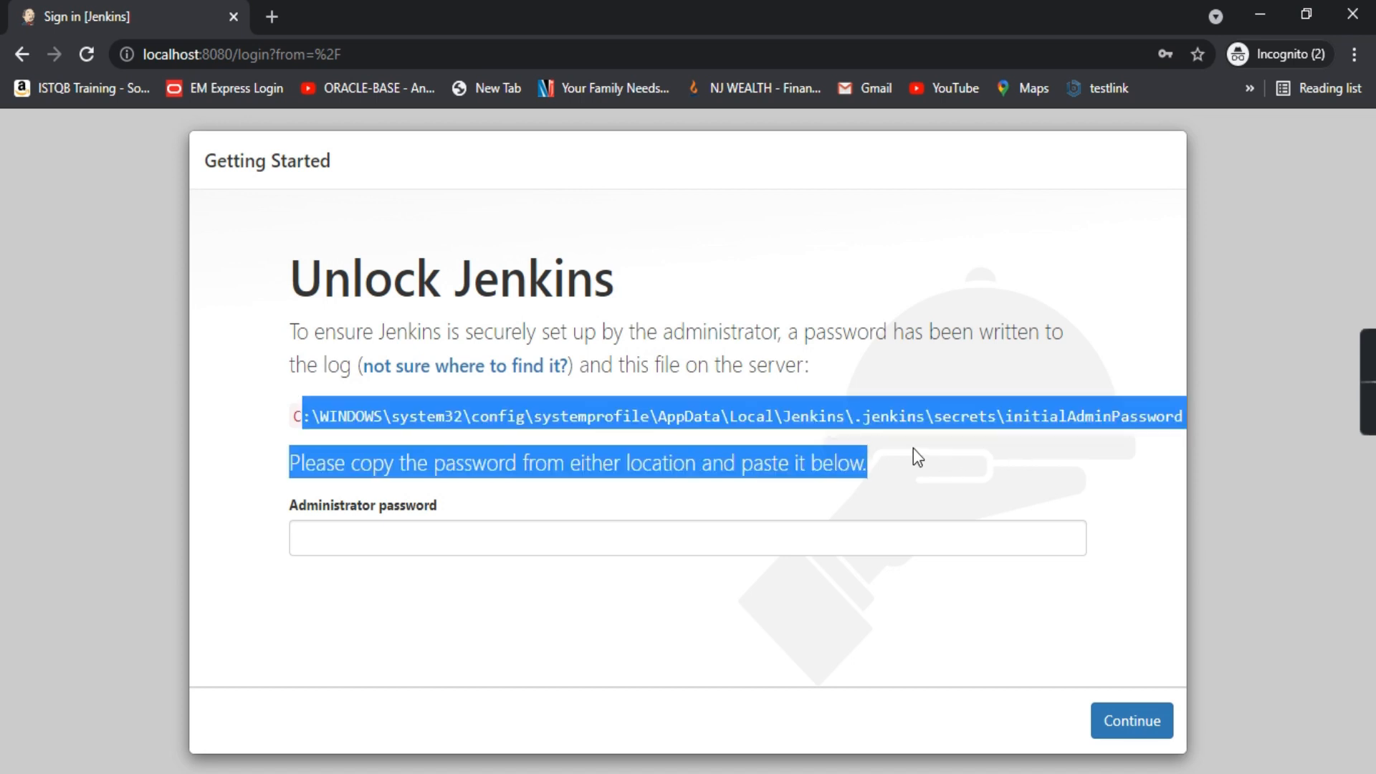
click(1044, 237)
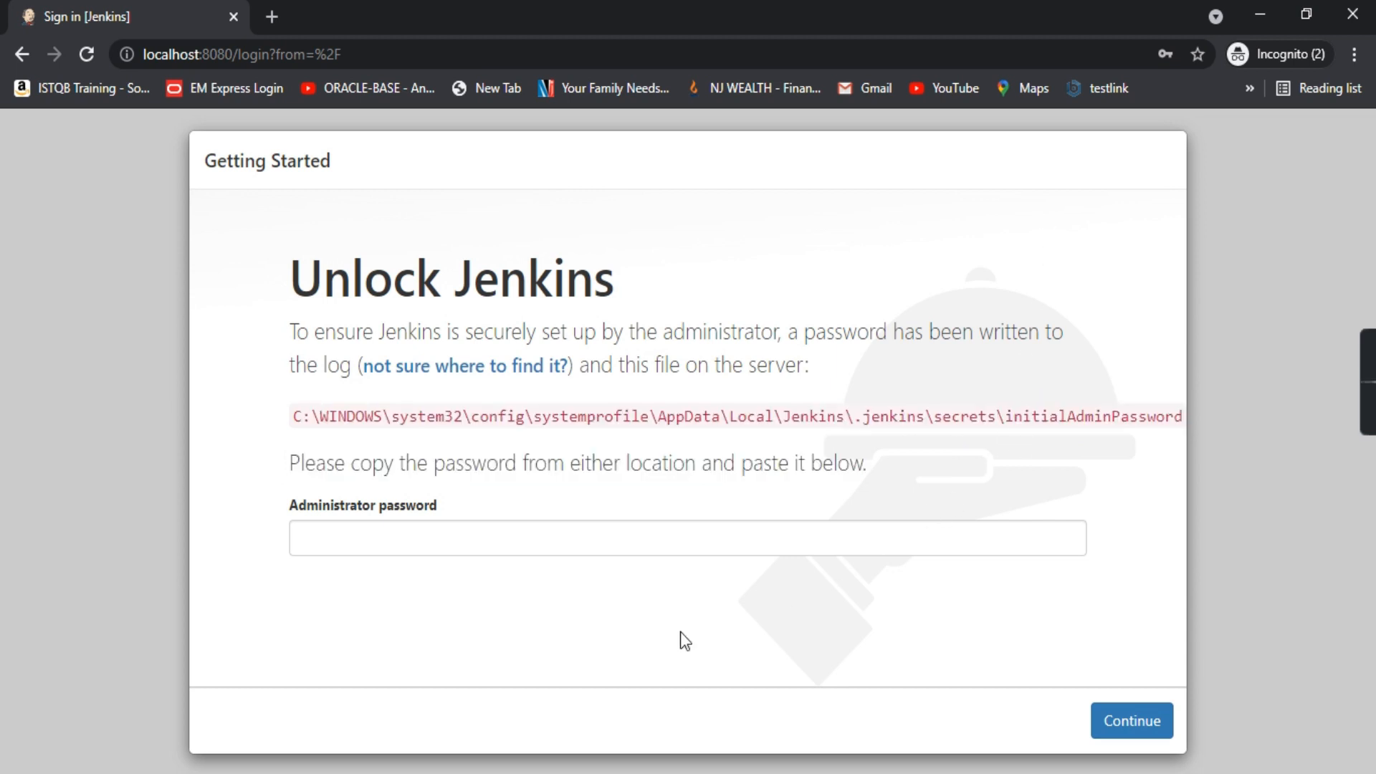
key(alt+Tab)
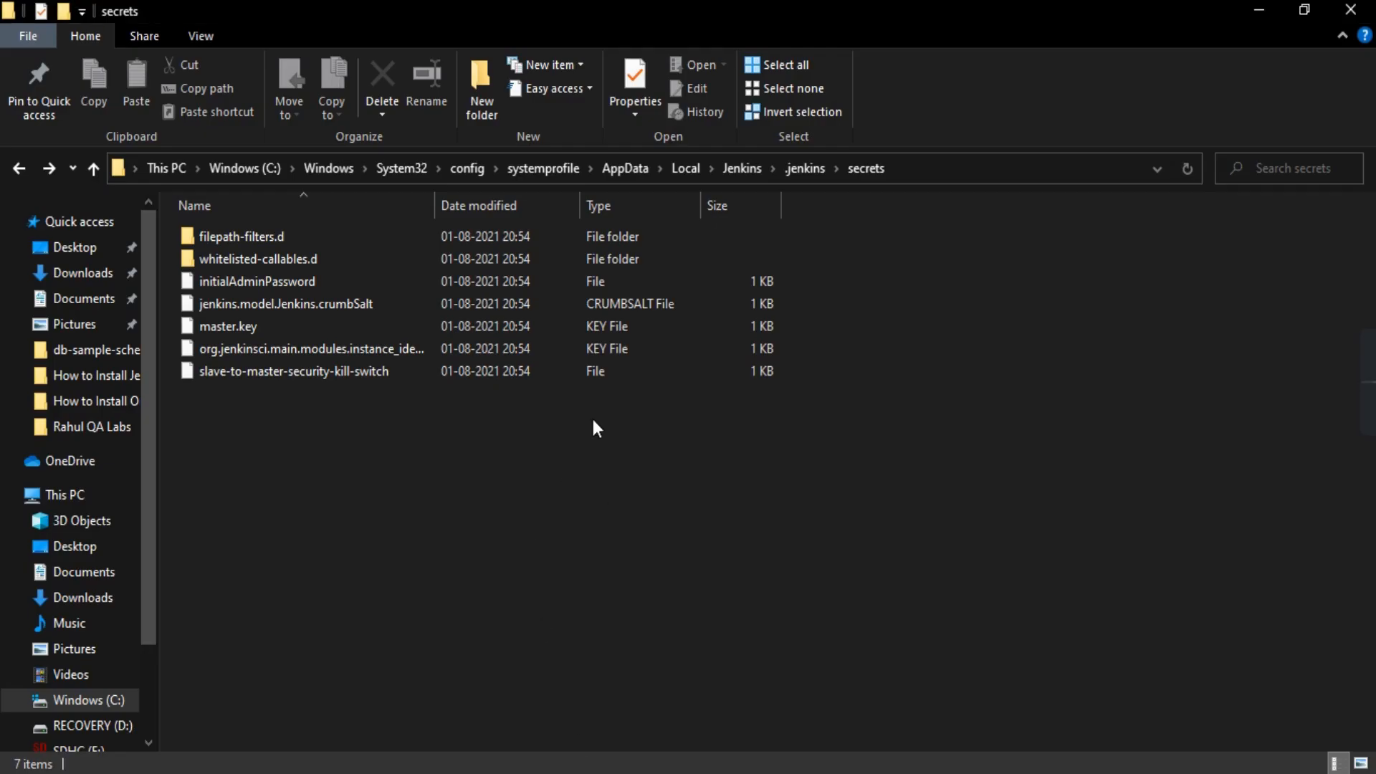
Open initialAdminPassword from the Jenkins secrets folder in Notepad++
click(958, 170)
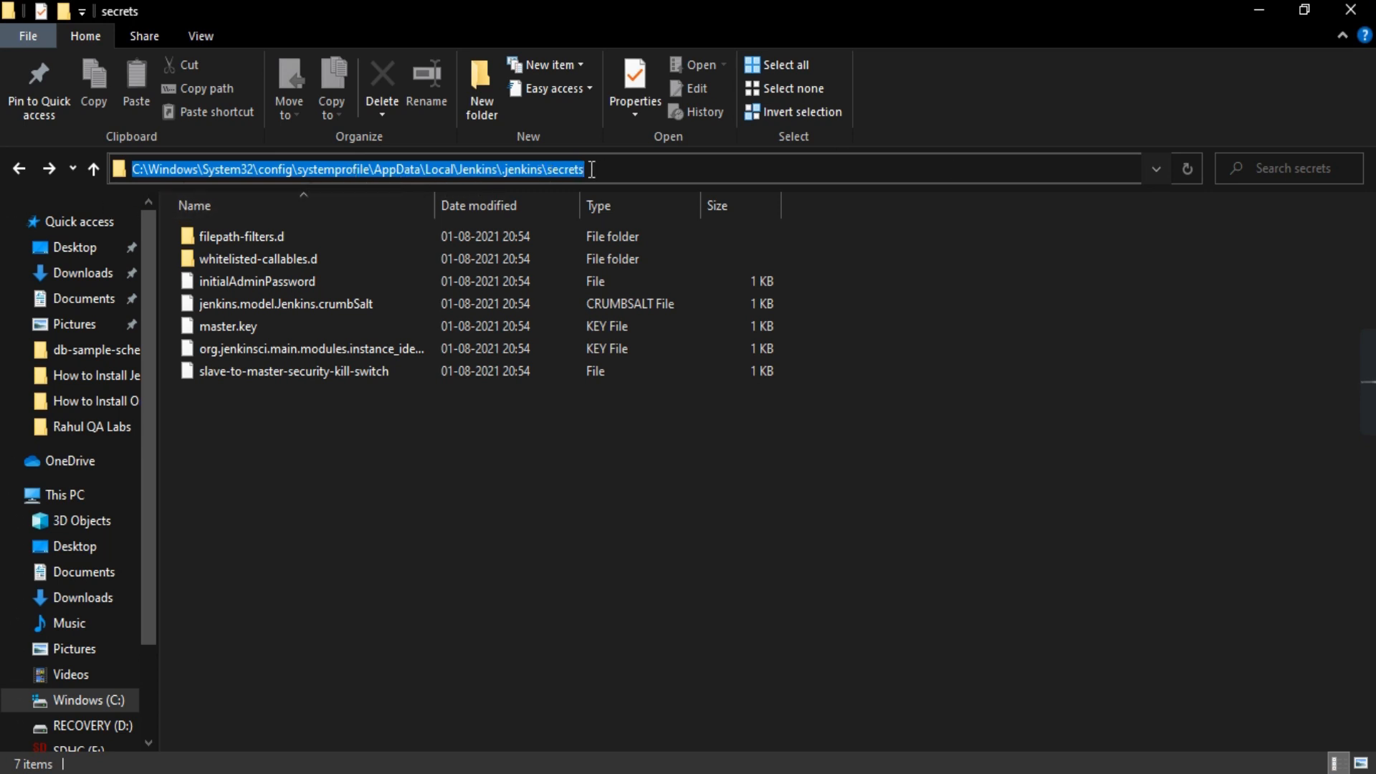
click(298, 280)
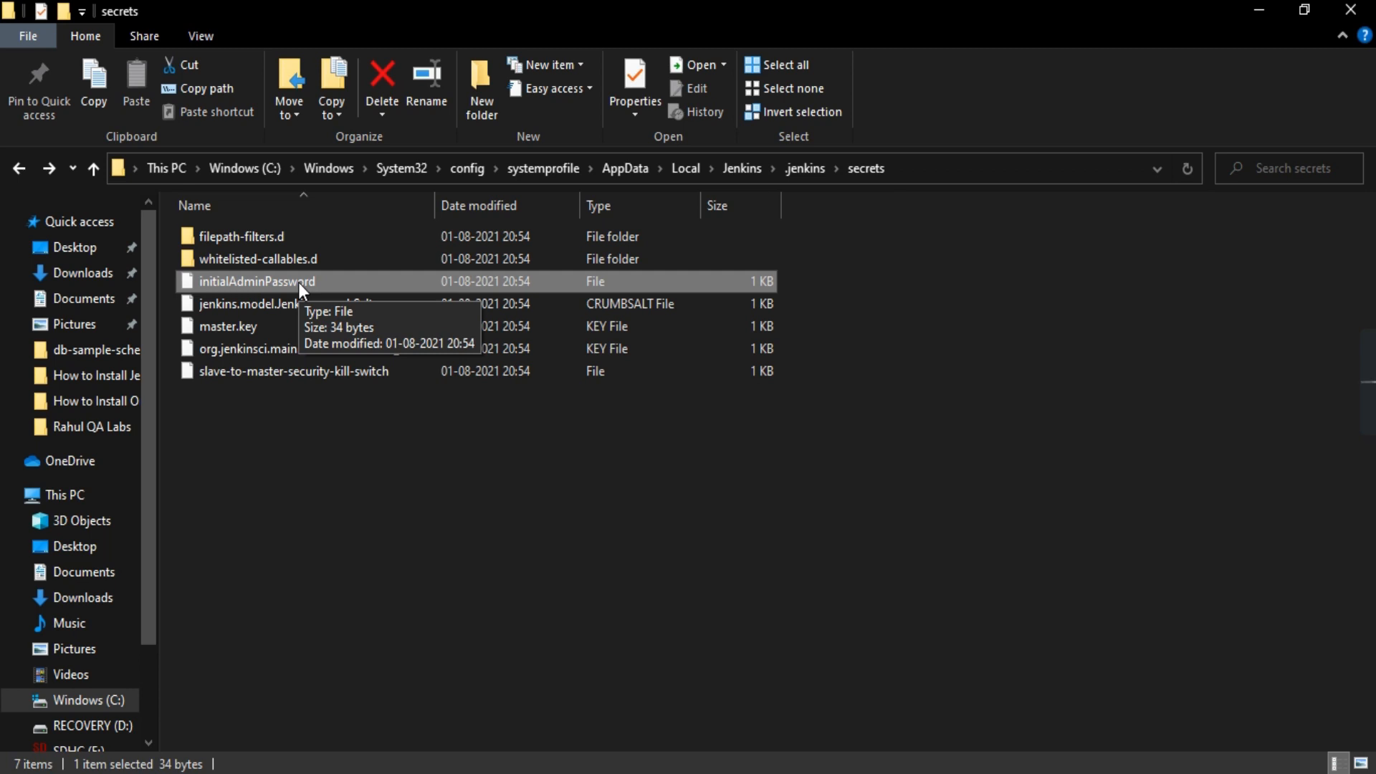
right_click(298, 282)
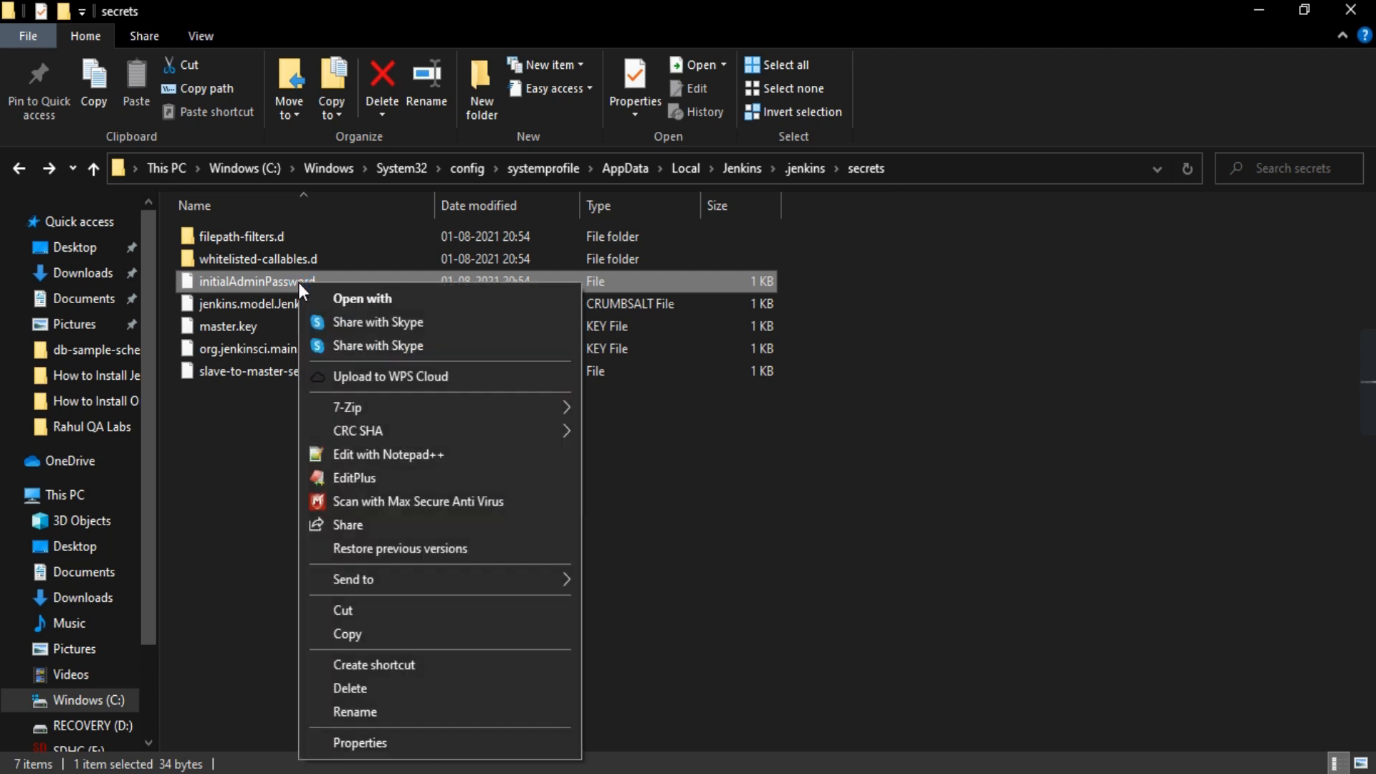
click(401, 455)
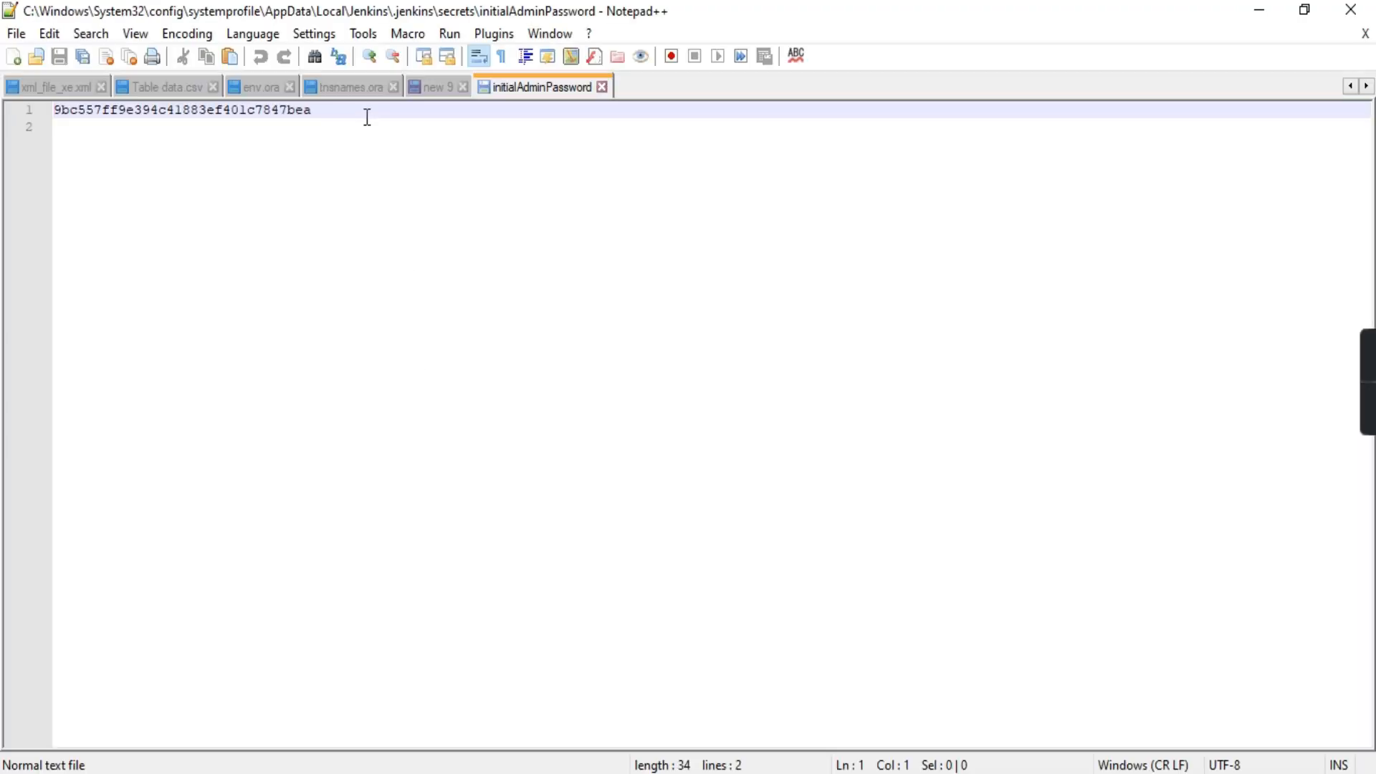
Select the admin password in Notepad++ and return to Chrome's Unlock Jenkins page
drag(323, 112, 53, 91)
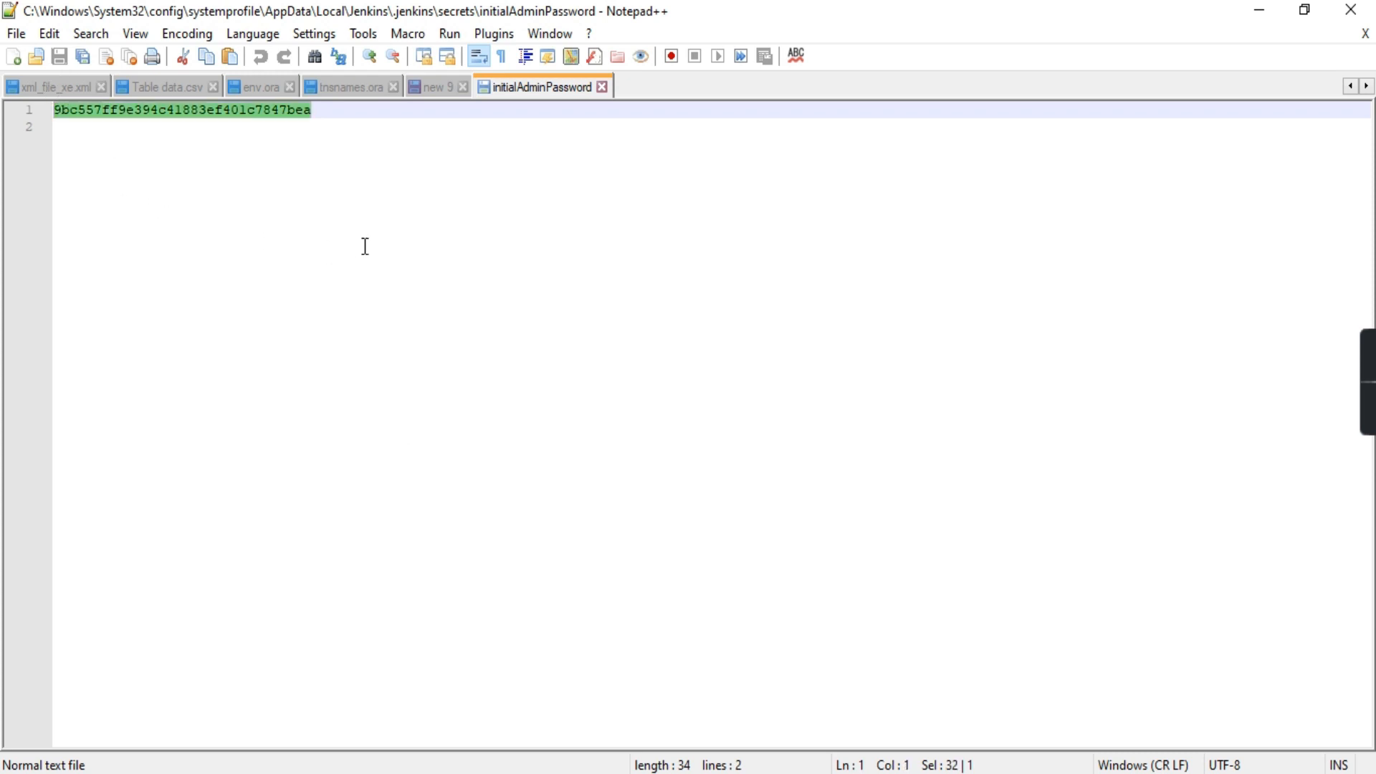
click(680, 773)
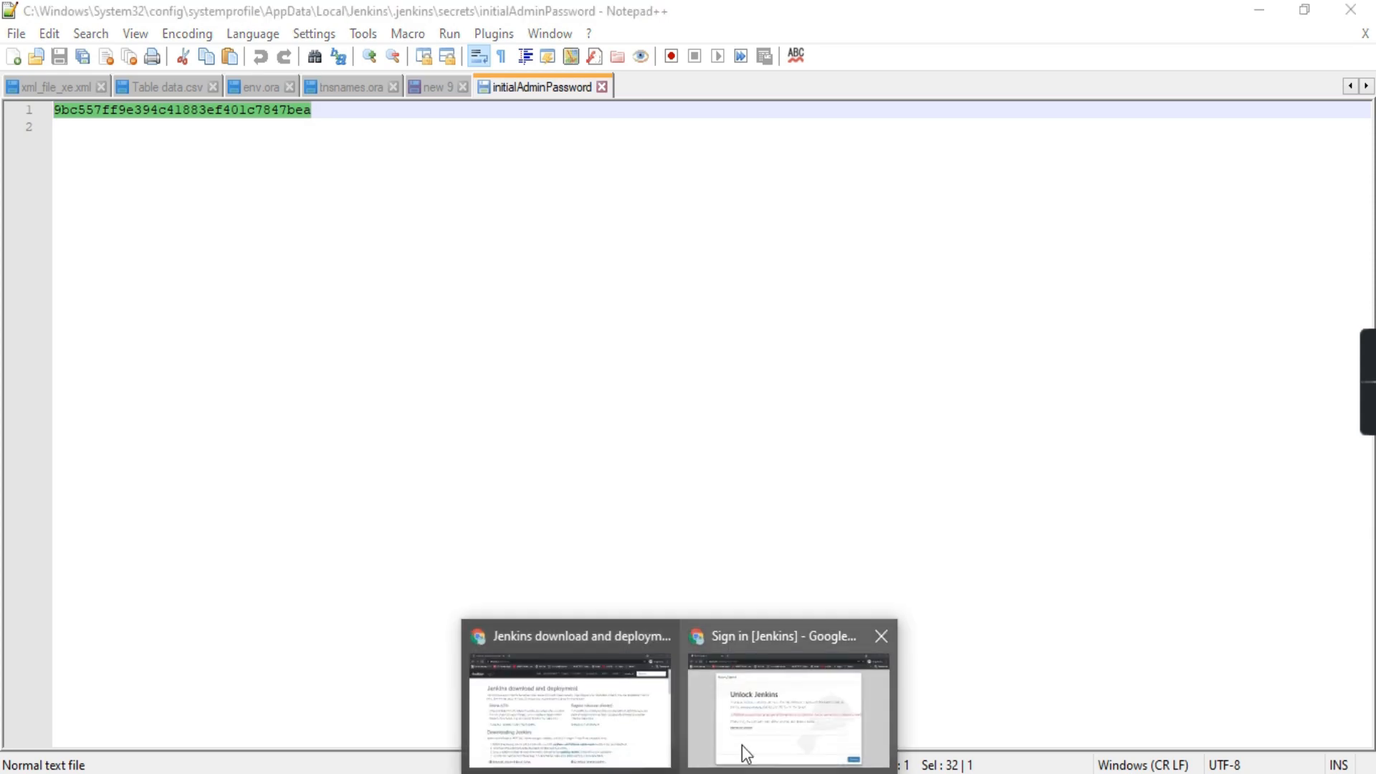
click(742, 745)
Paste the initial admin password into Administrator password and continue to unlock Jenkins
click(360, 545)
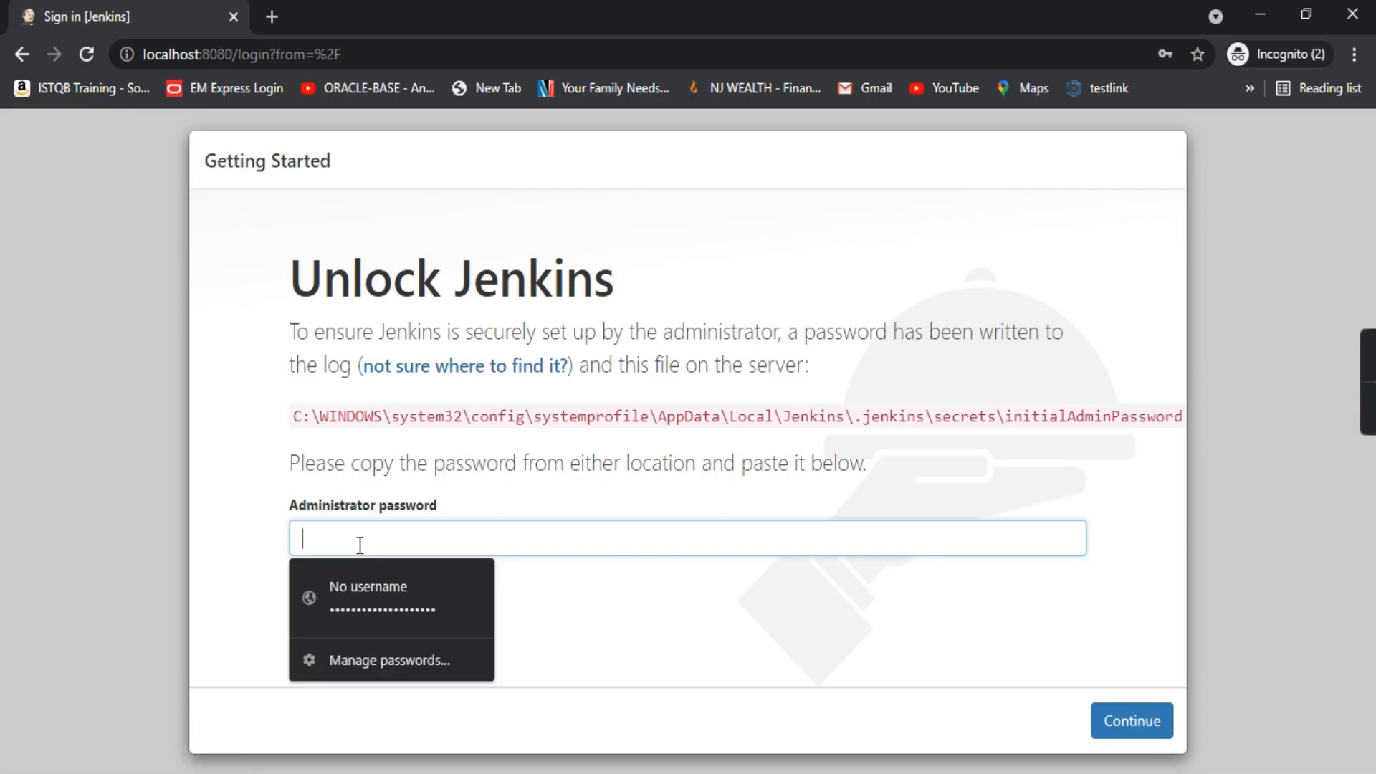
key(ctrl+v)
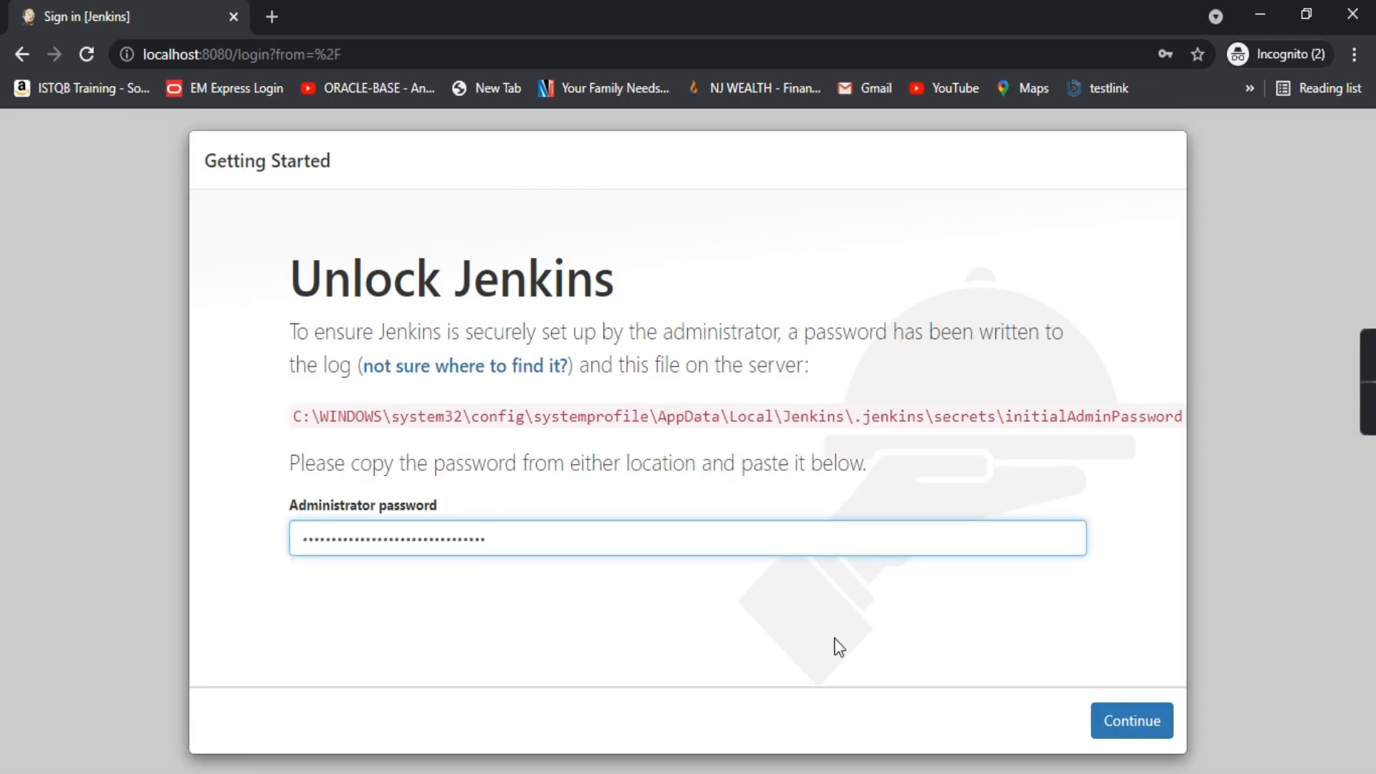
click(1155, 725)
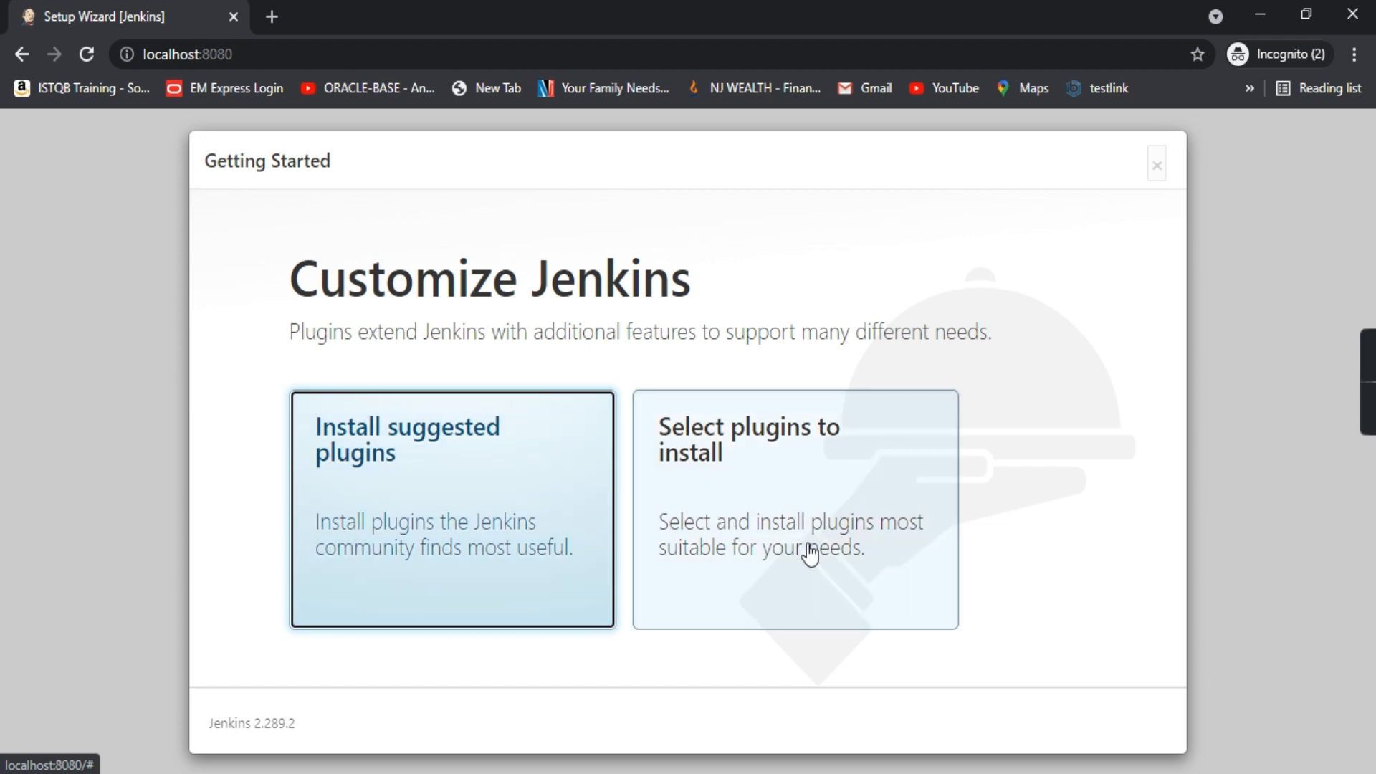
Choose 'Install suggested plugins' and let the plugin installation finish
click(448, 511)
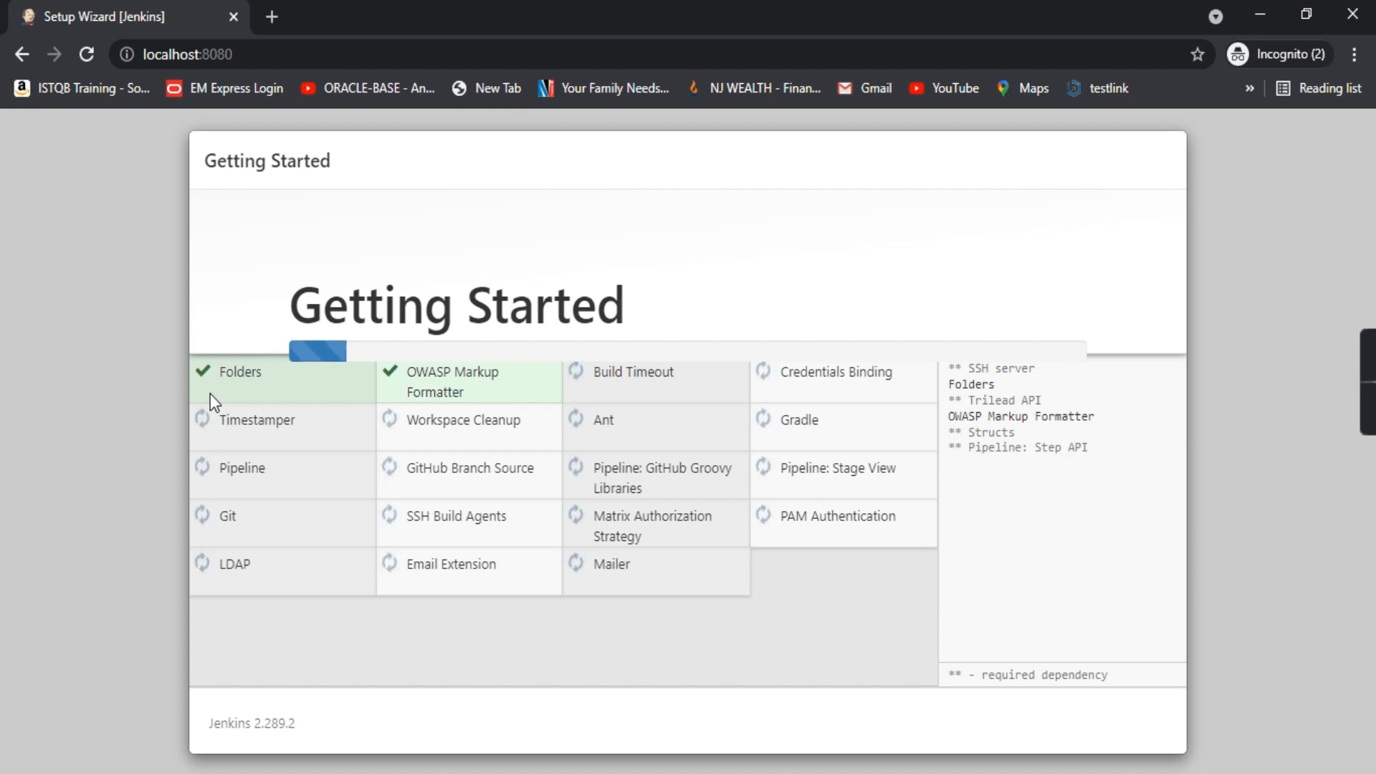
drag(949, 367, 1021, 433)
click(1074, 450)
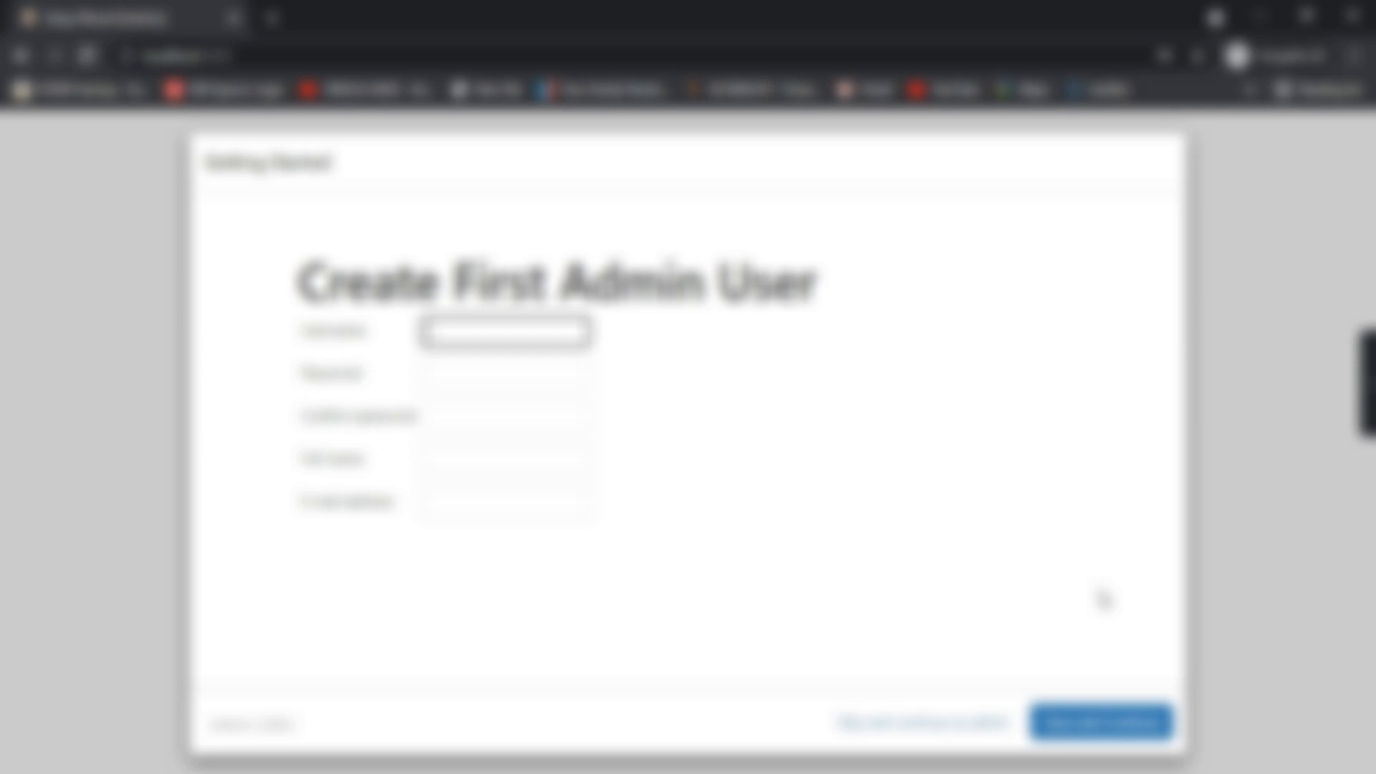
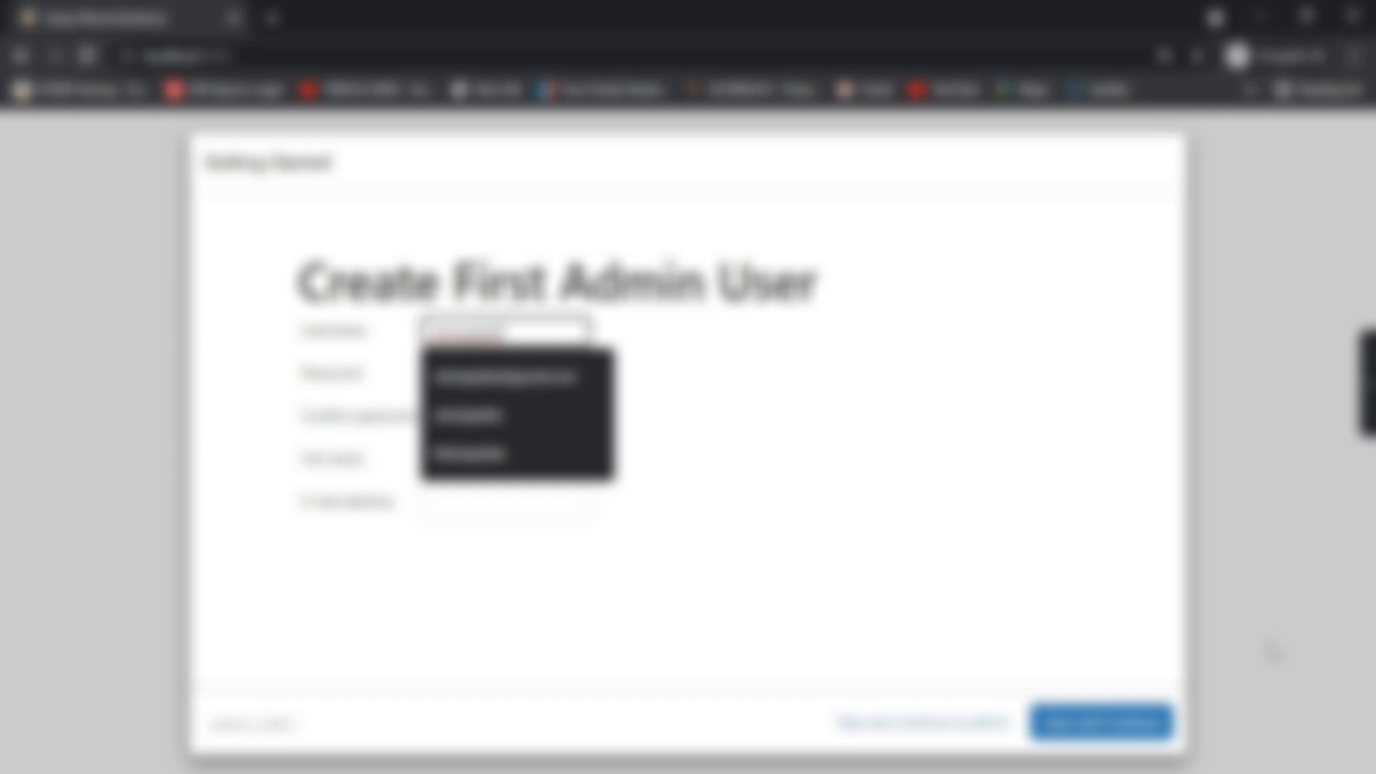
Enter the admin username and a password, then confirm the password
click(936, 458)
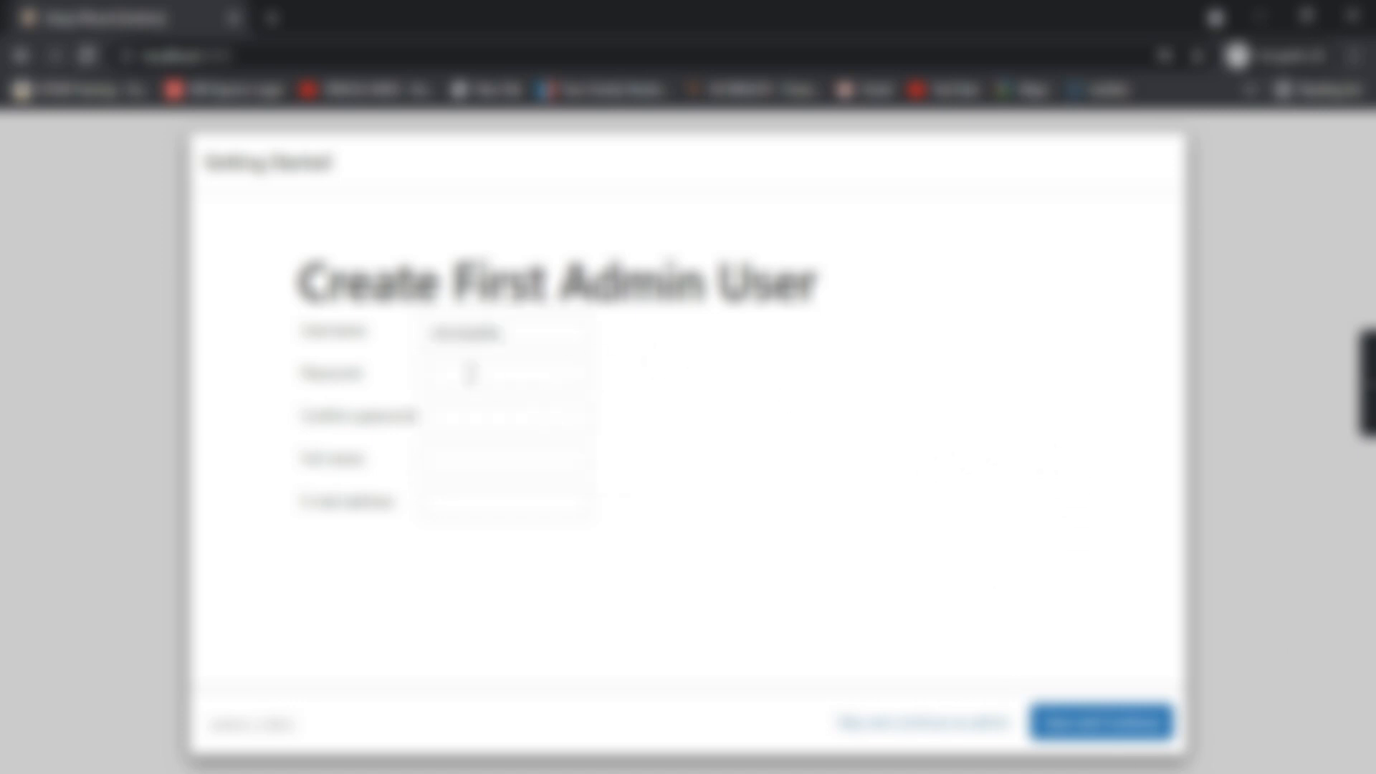
click(470, 371)
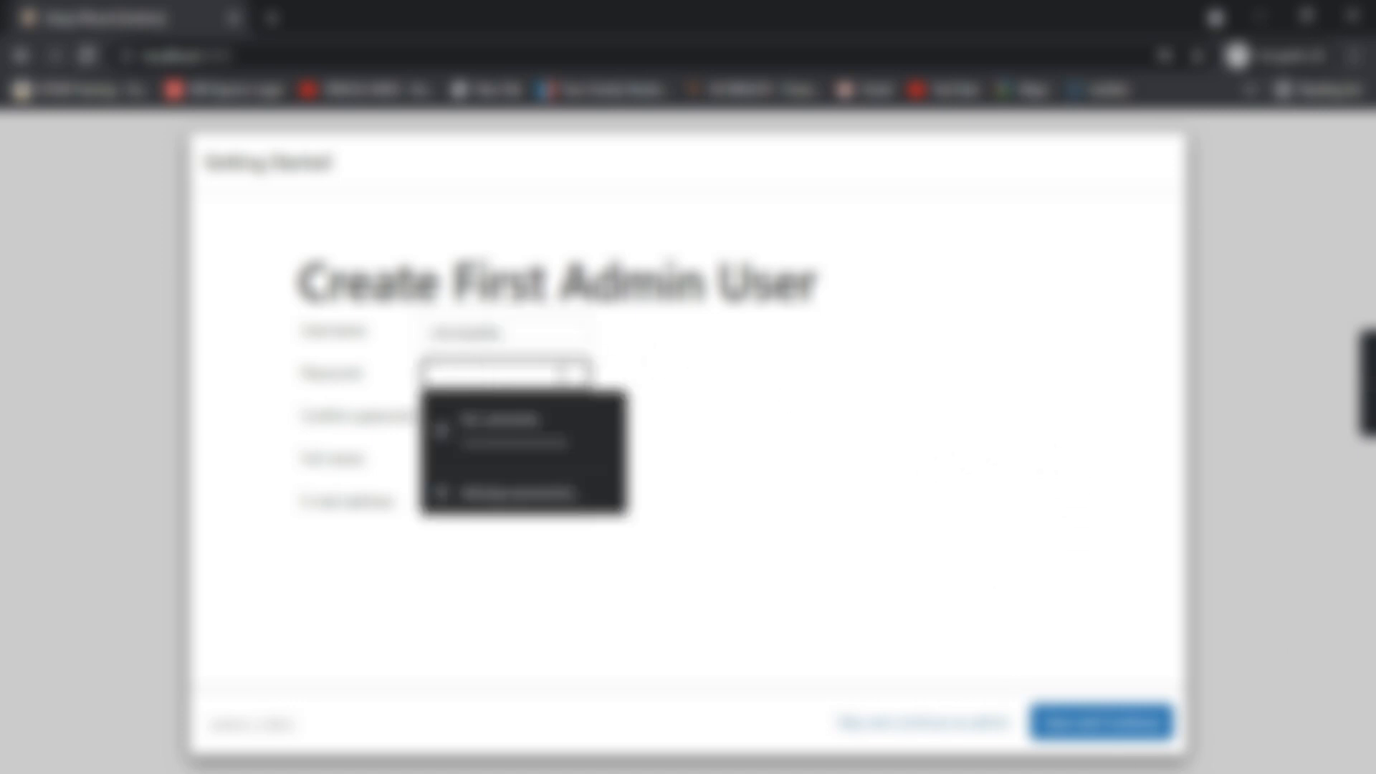
text(•••••••••)
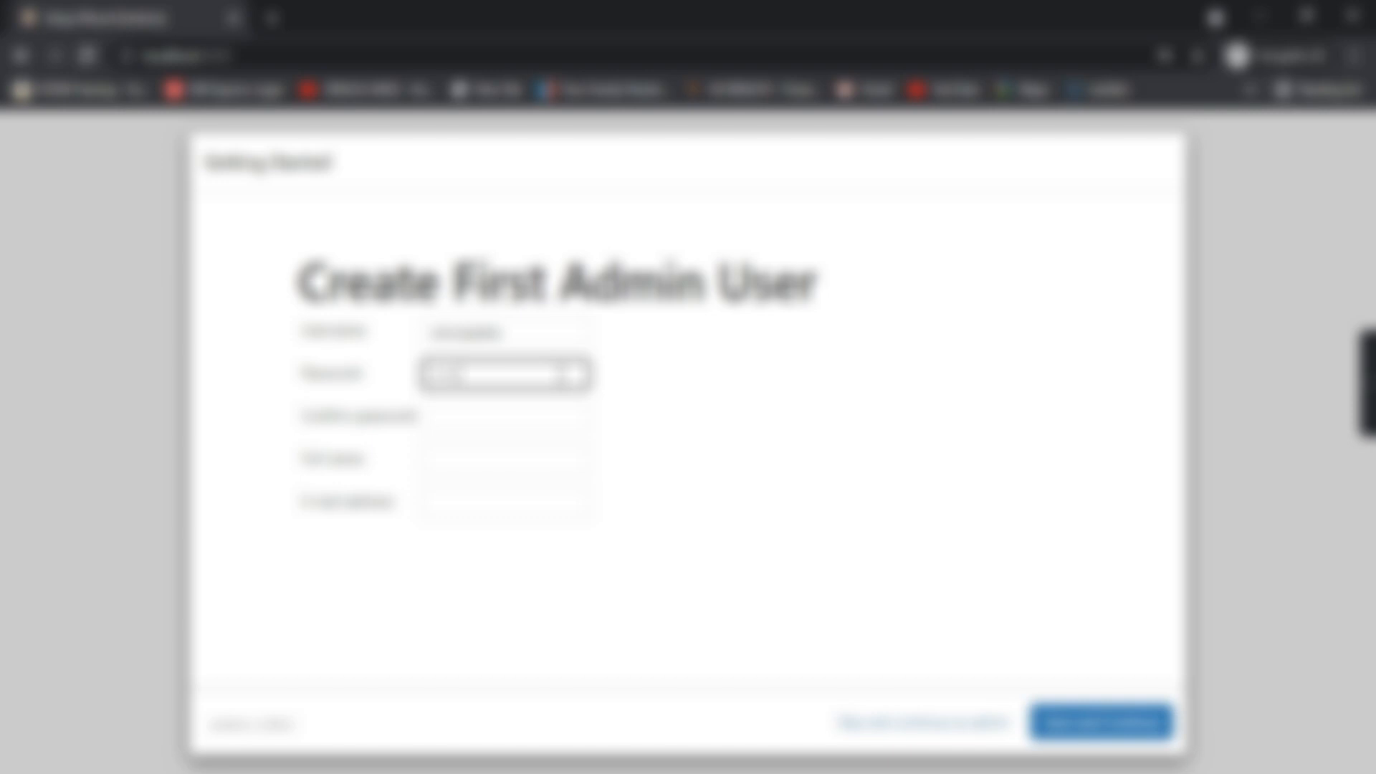
click(518, 419)
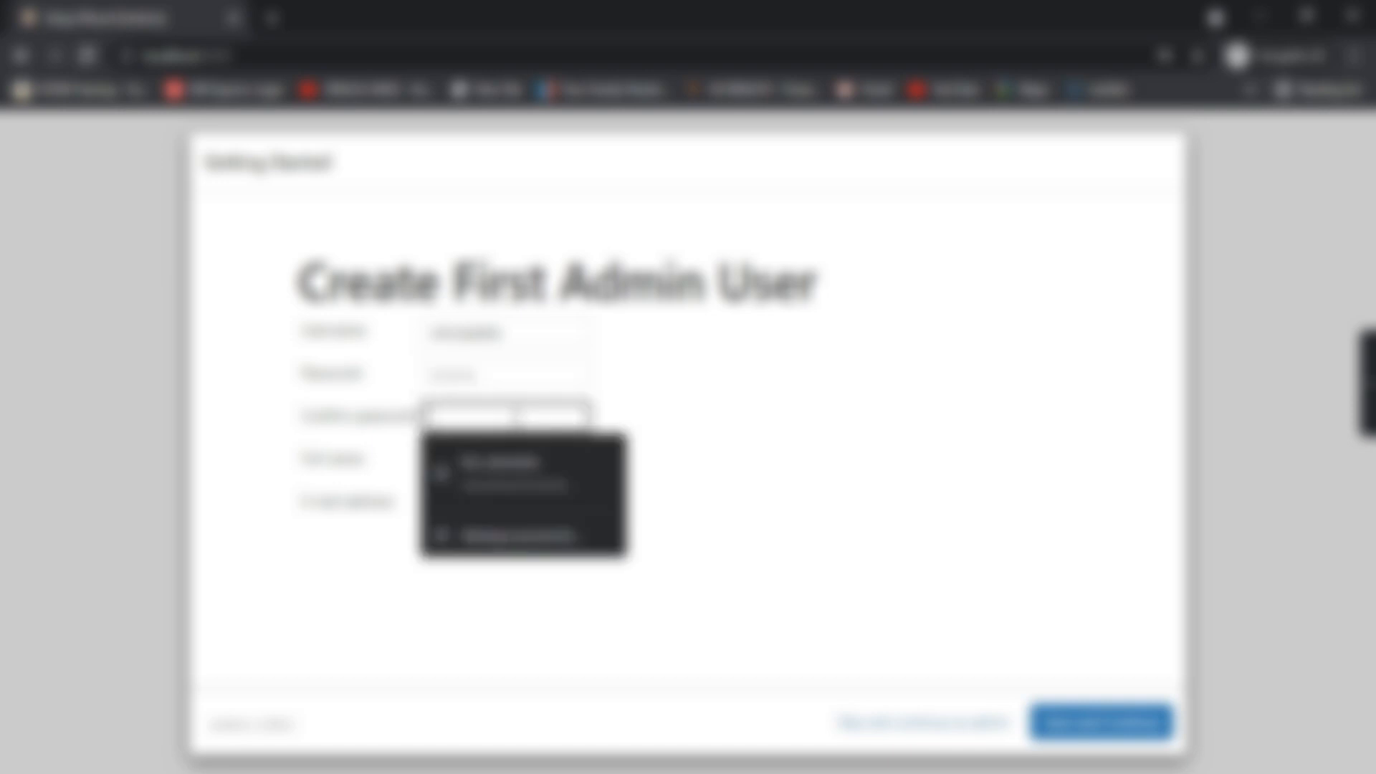
text(•••)
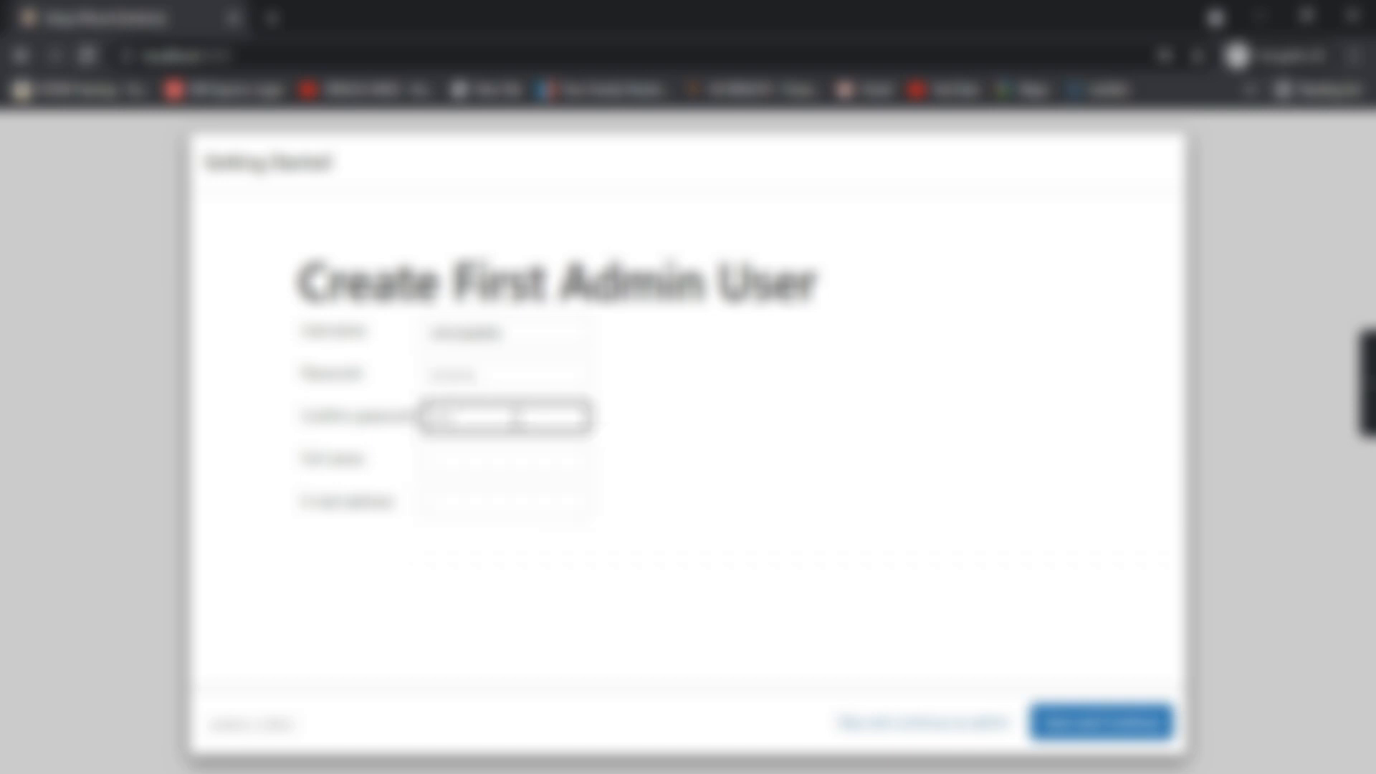
text(••••)
Fill in the admin's full name and e-mail address, then save the user
click(484, 461)
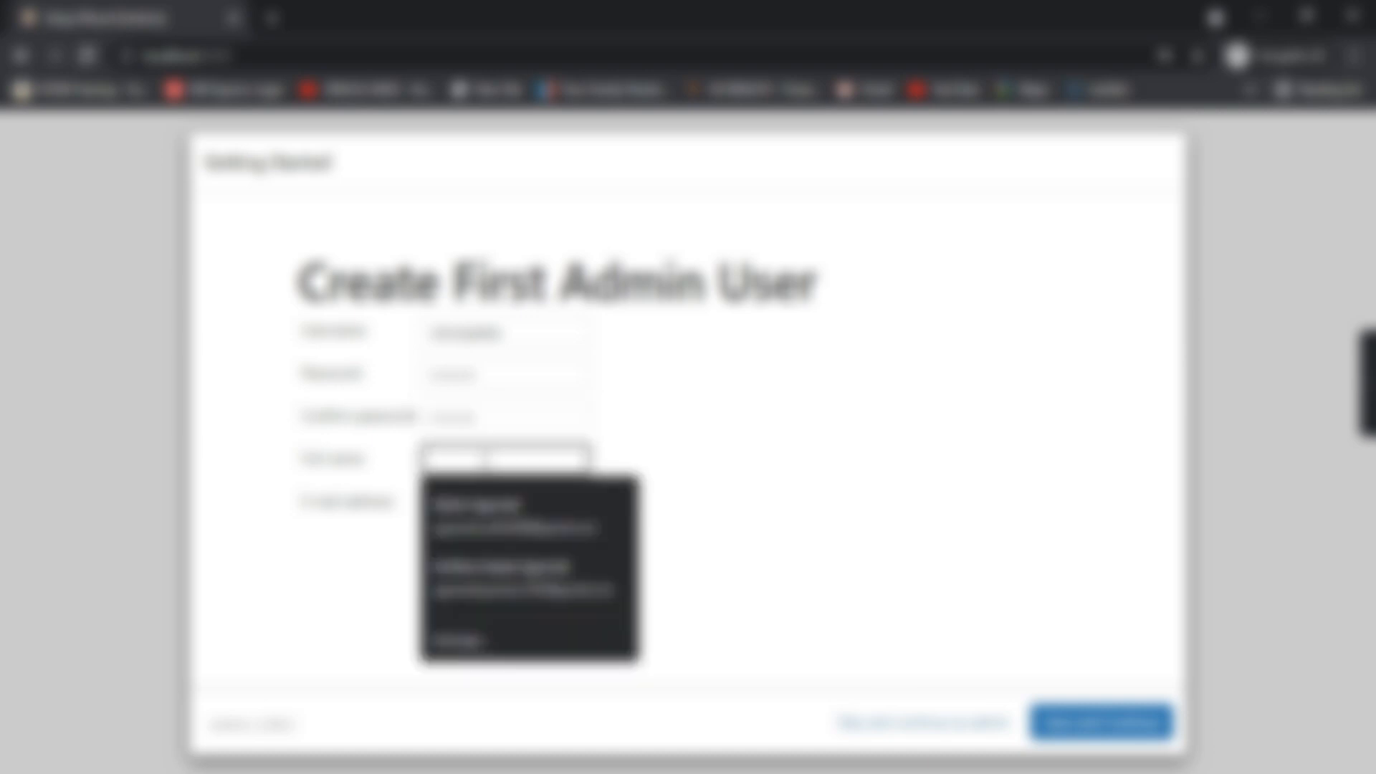
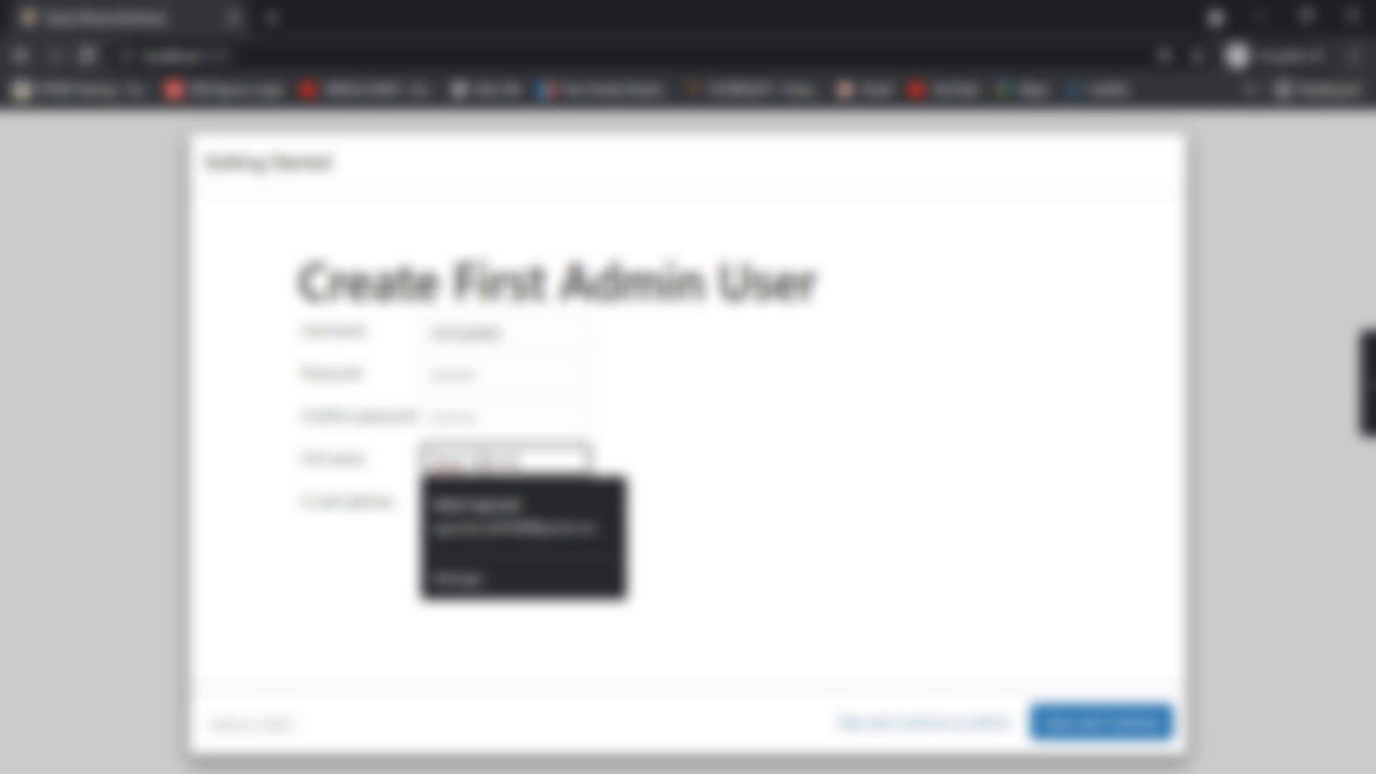
click(778, 475)
click(485, 499)
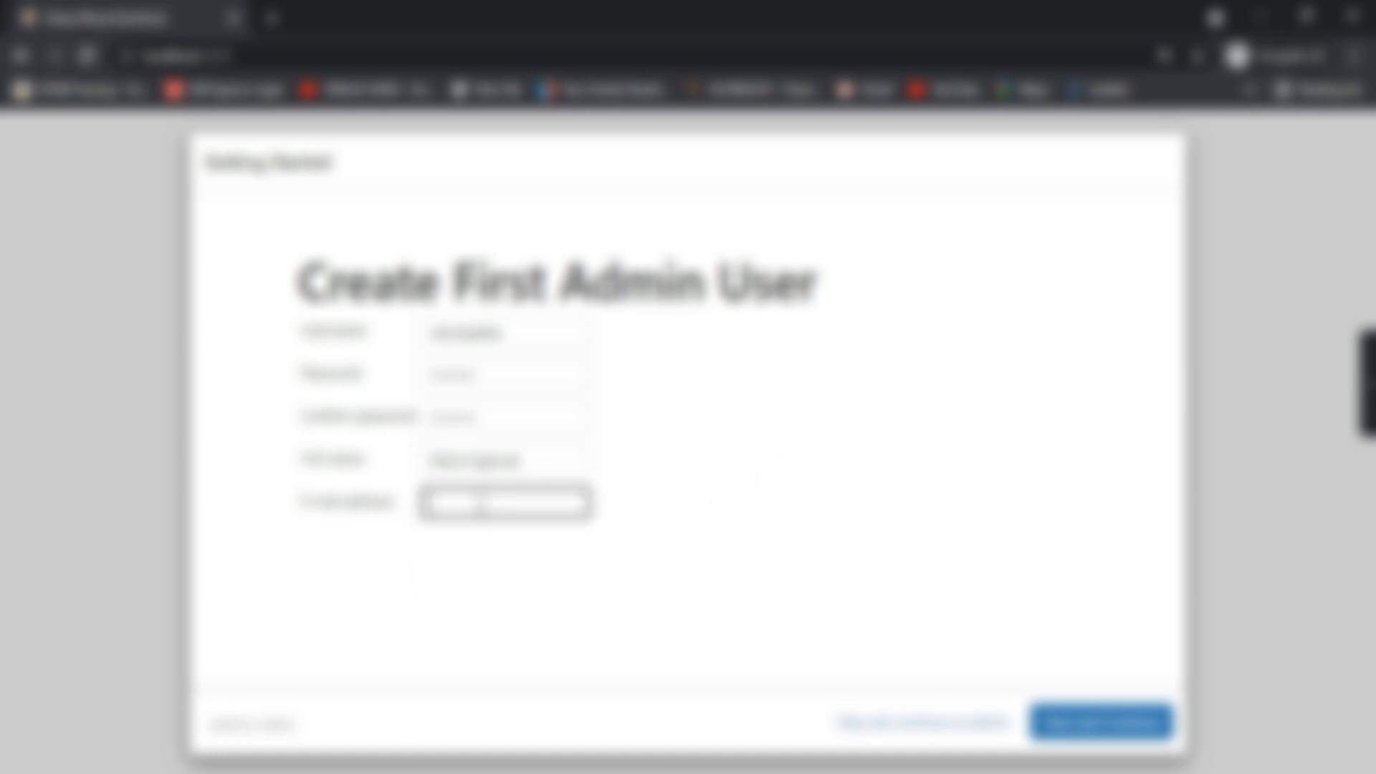
text(rohit)
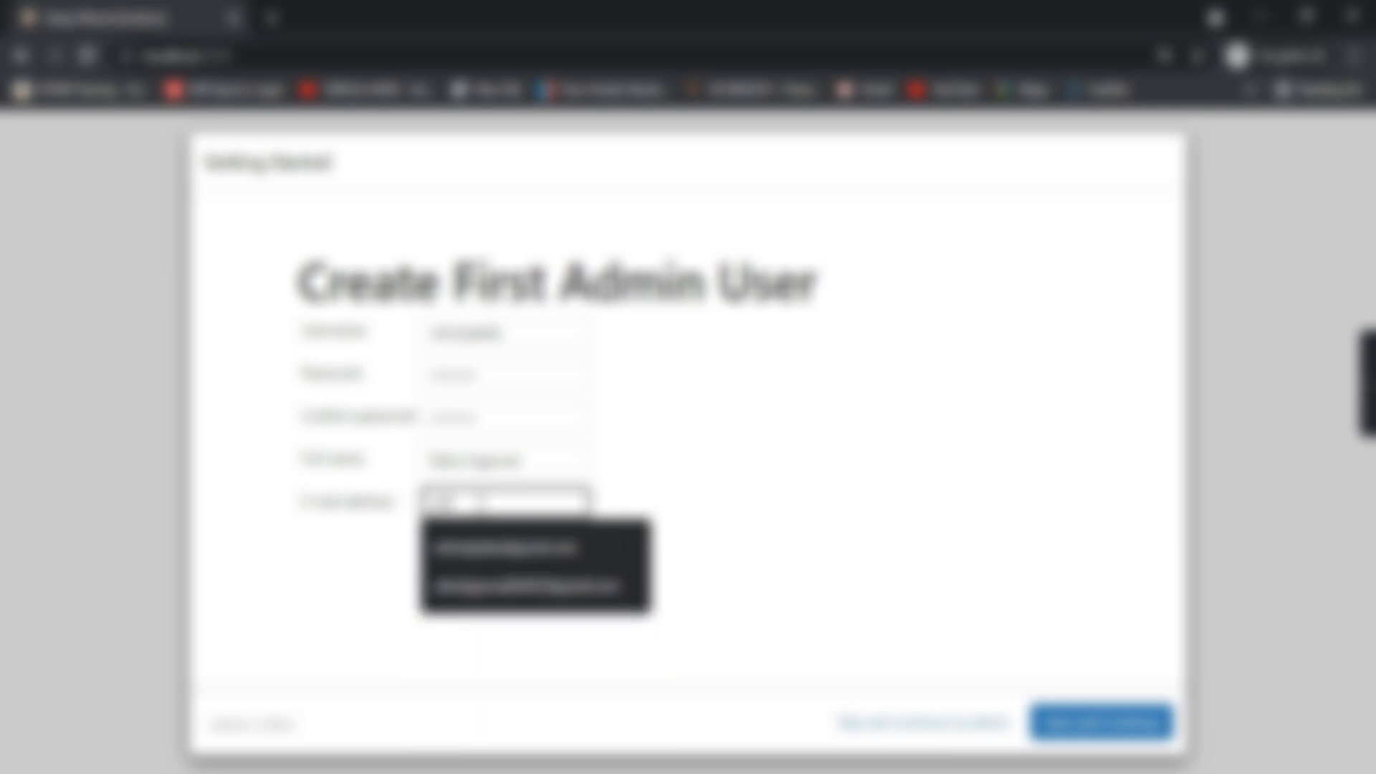
click(521, 563)
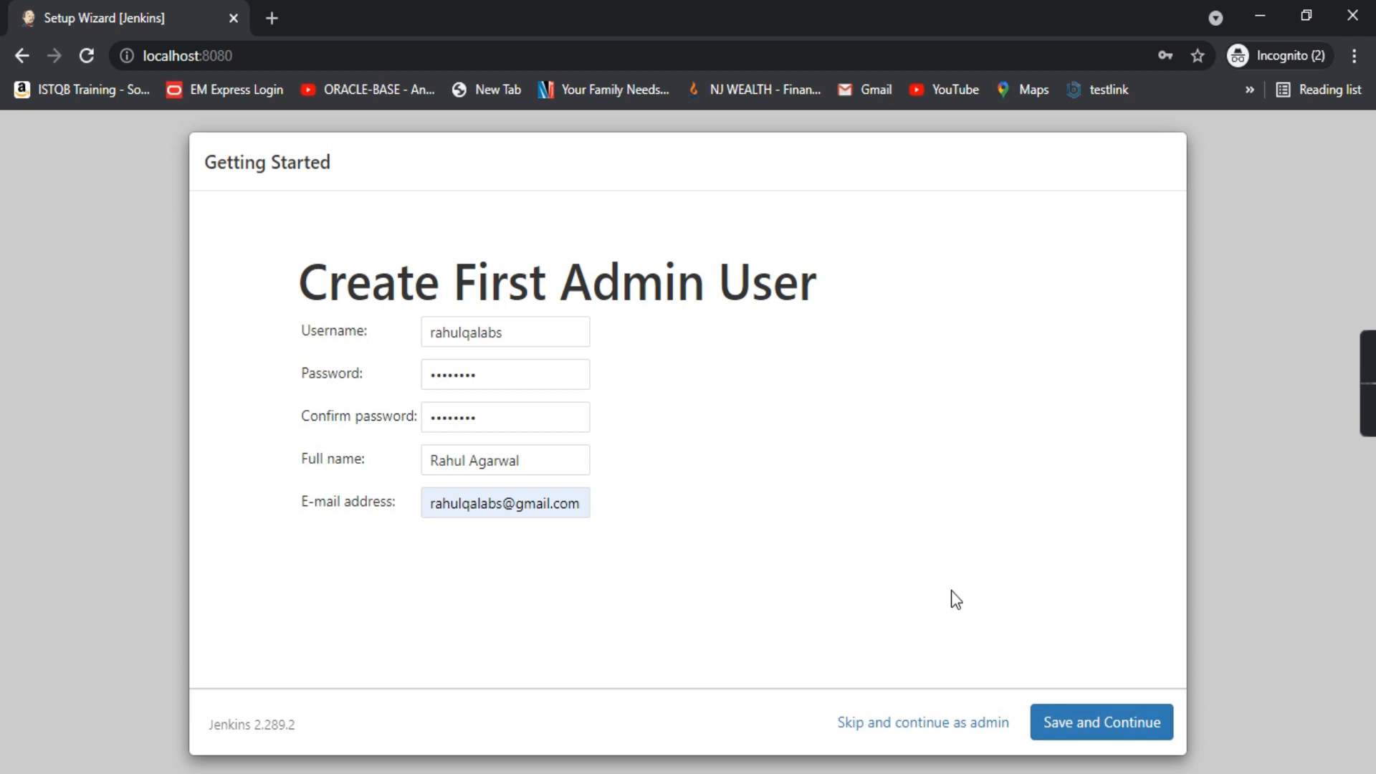
click(1095, 722)
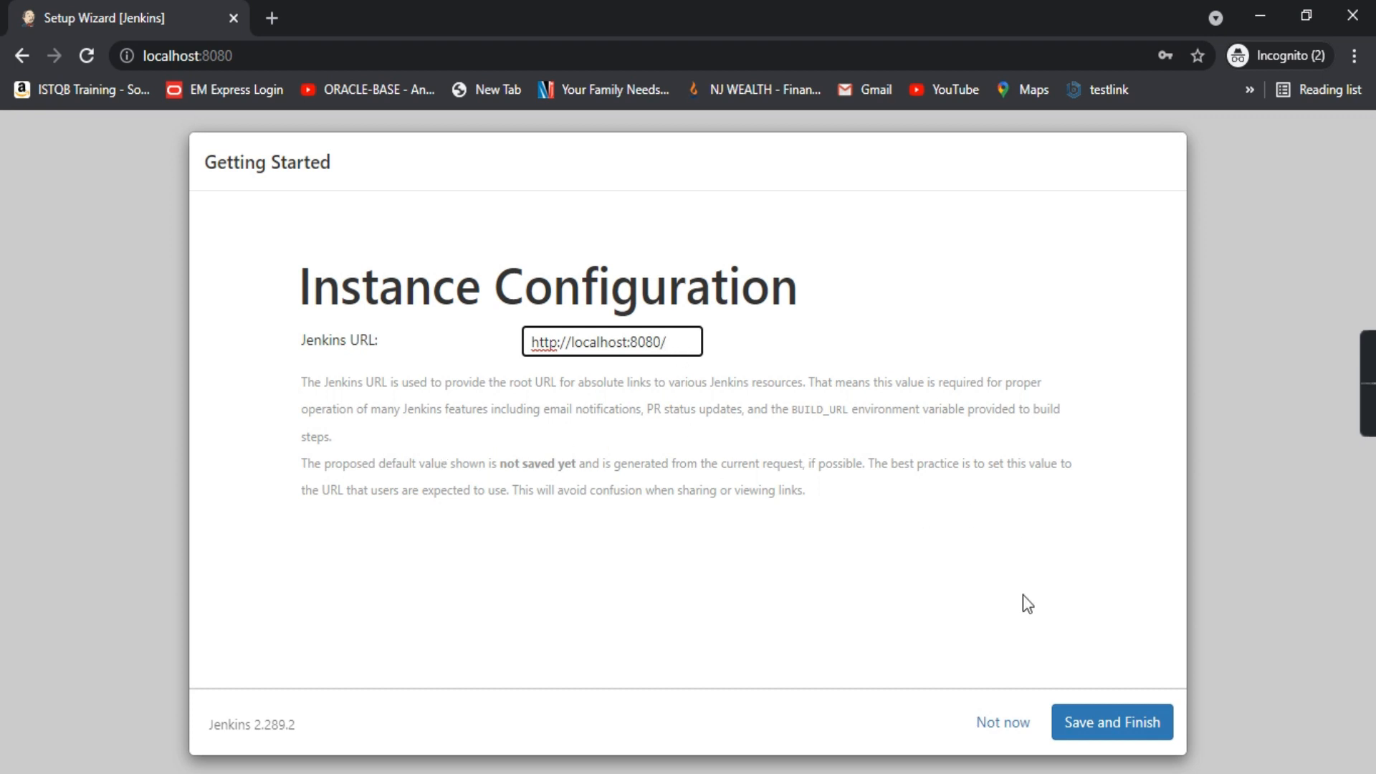
click(1095, 723)
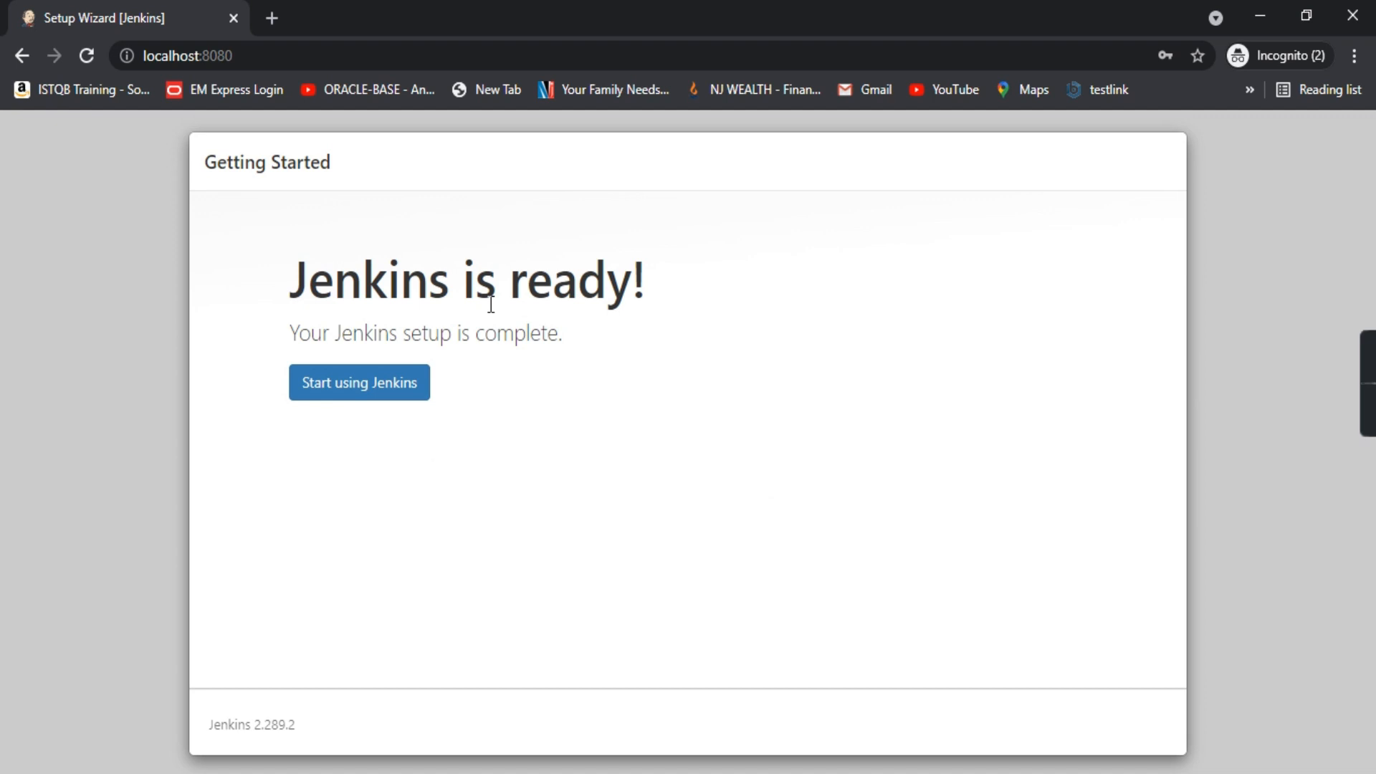
click(339, 384)
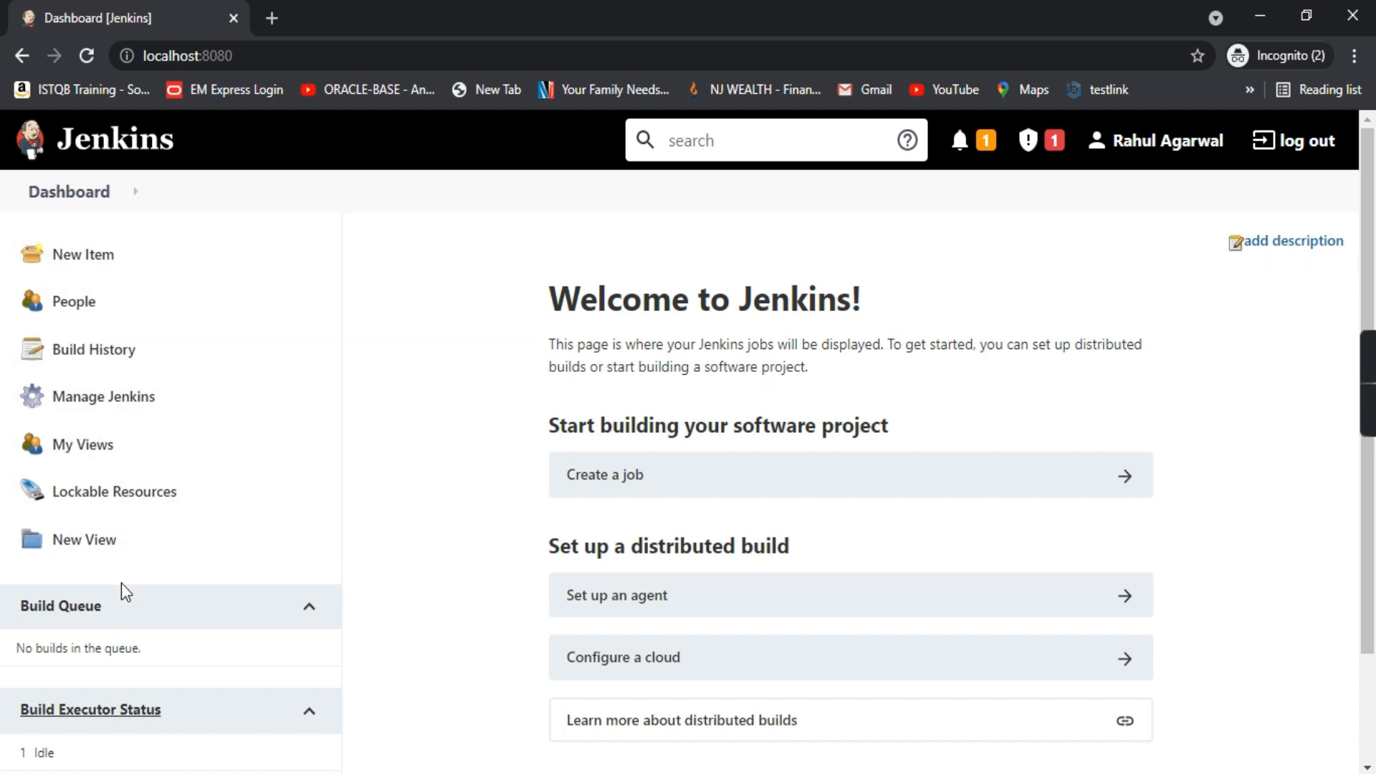
scroll(385, 637, down, 2)
scroll(382, 621, up, 2)
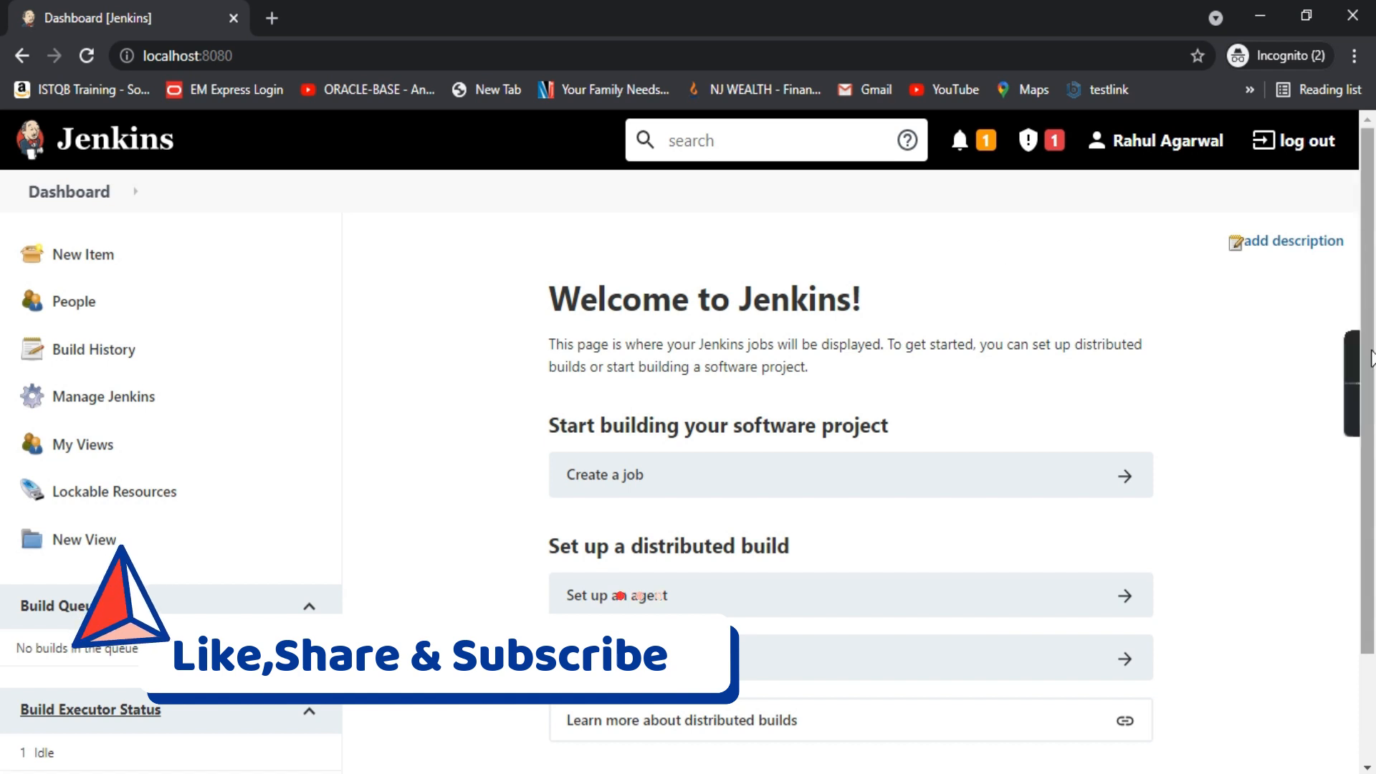
click(1360, 401)
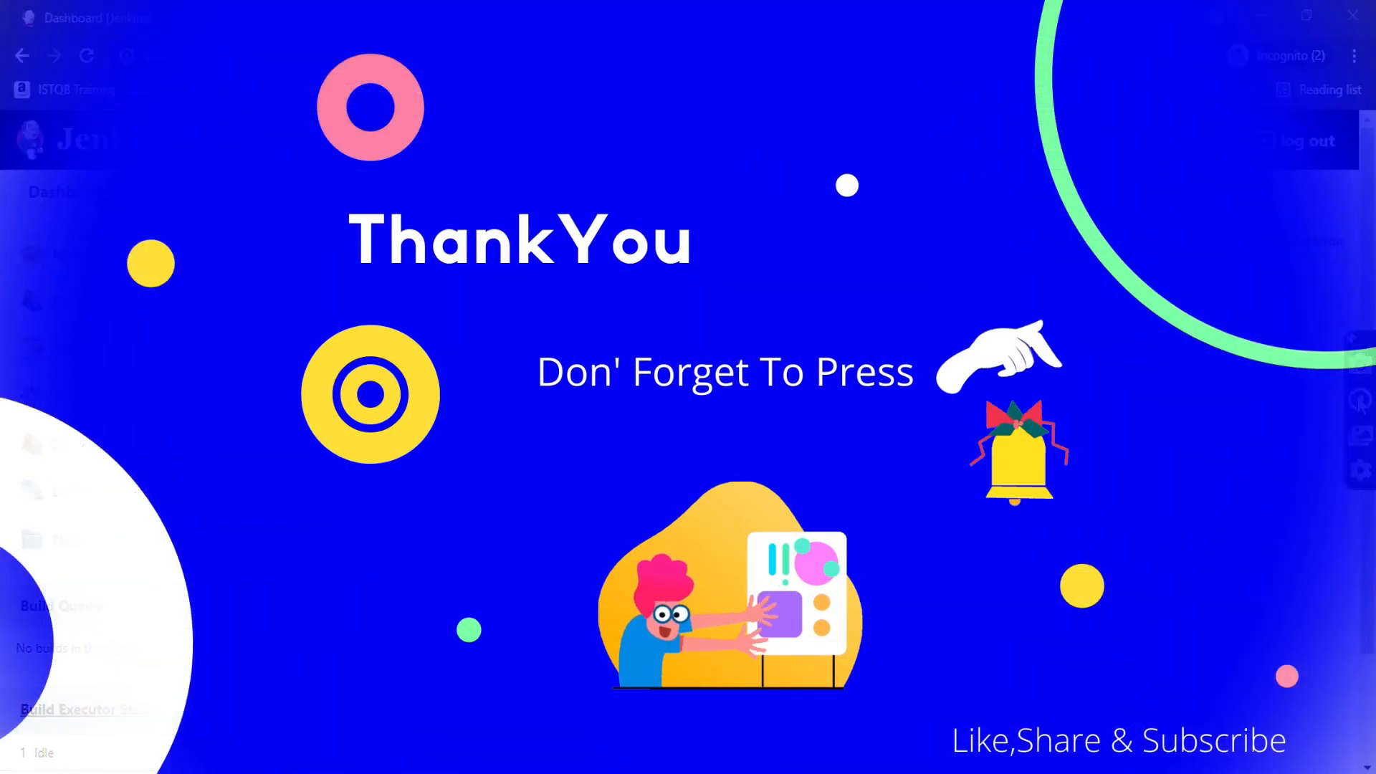